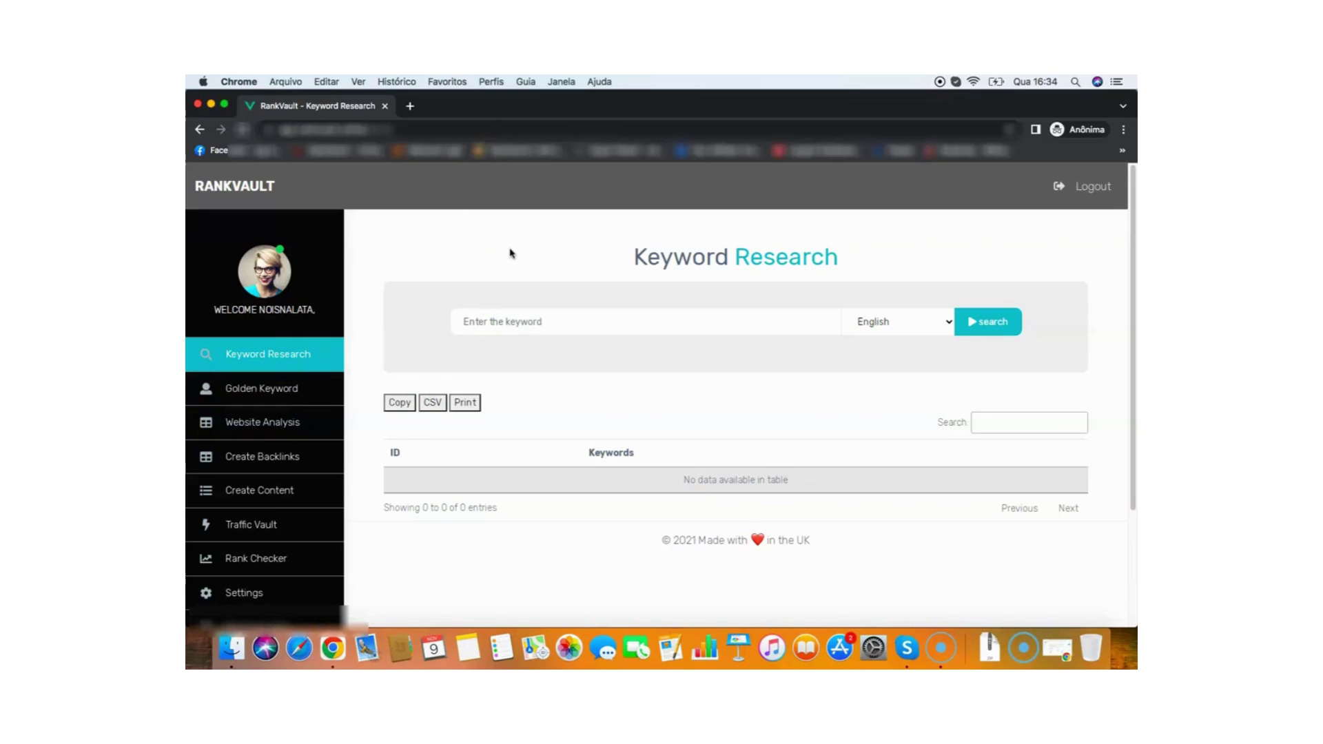
Focus the keyword field and expand the English language dropdown on the Keyword Research page.
click(577, 260)
click(899, 322)
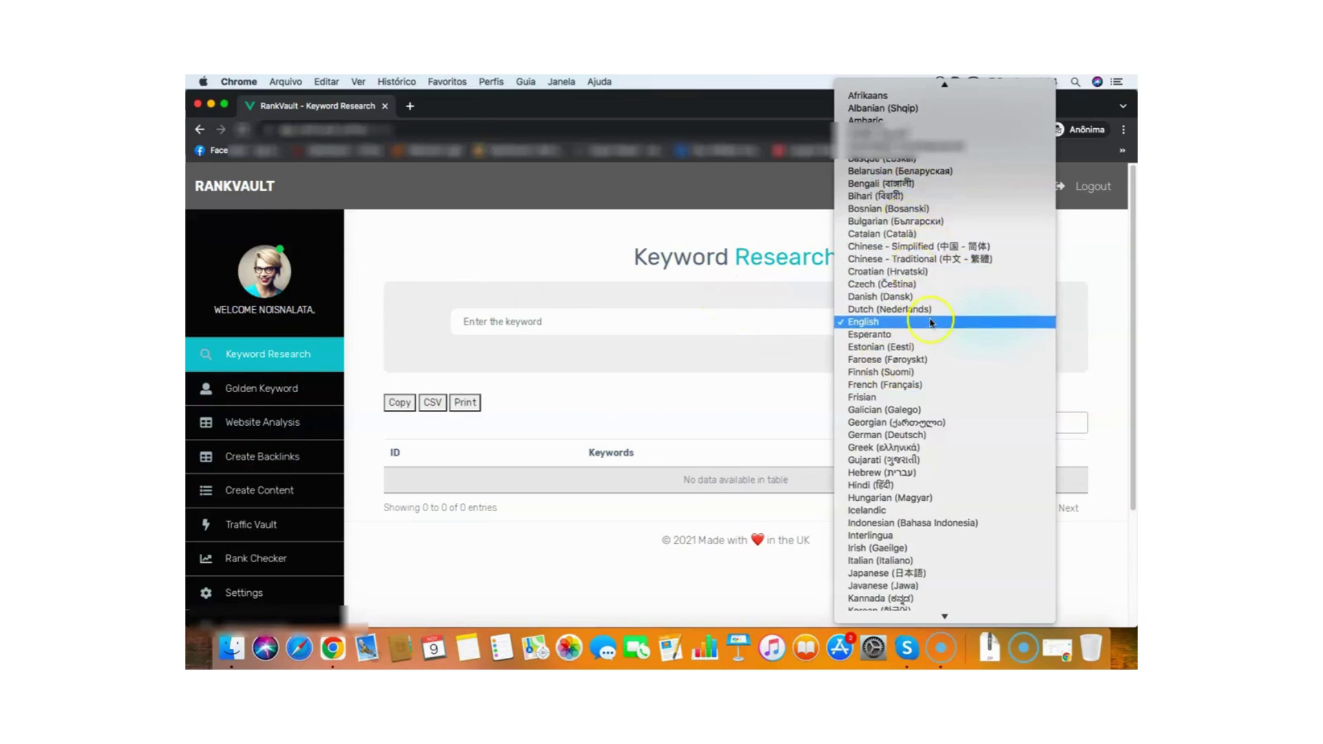
scroll(944, 498, down, 2)
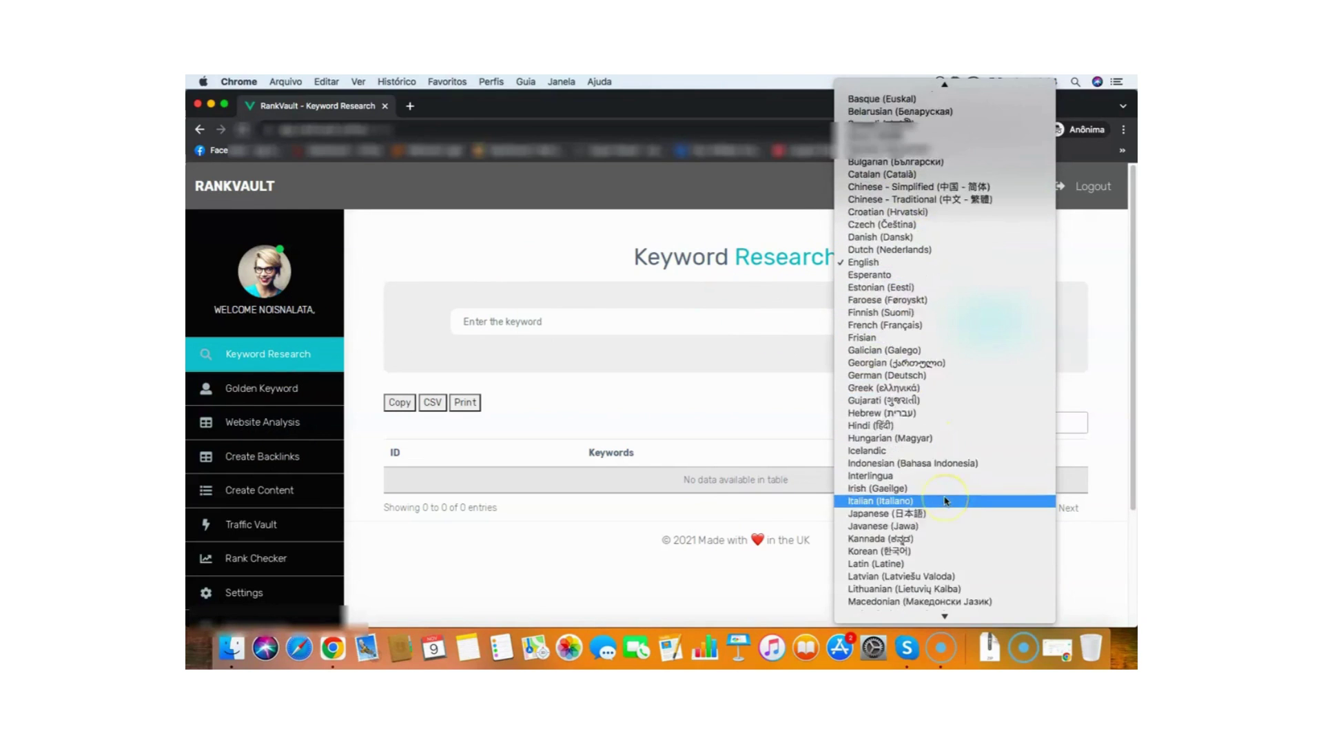
scroll(944, 500, down, 3)
scroll(944, 485, up, 5)
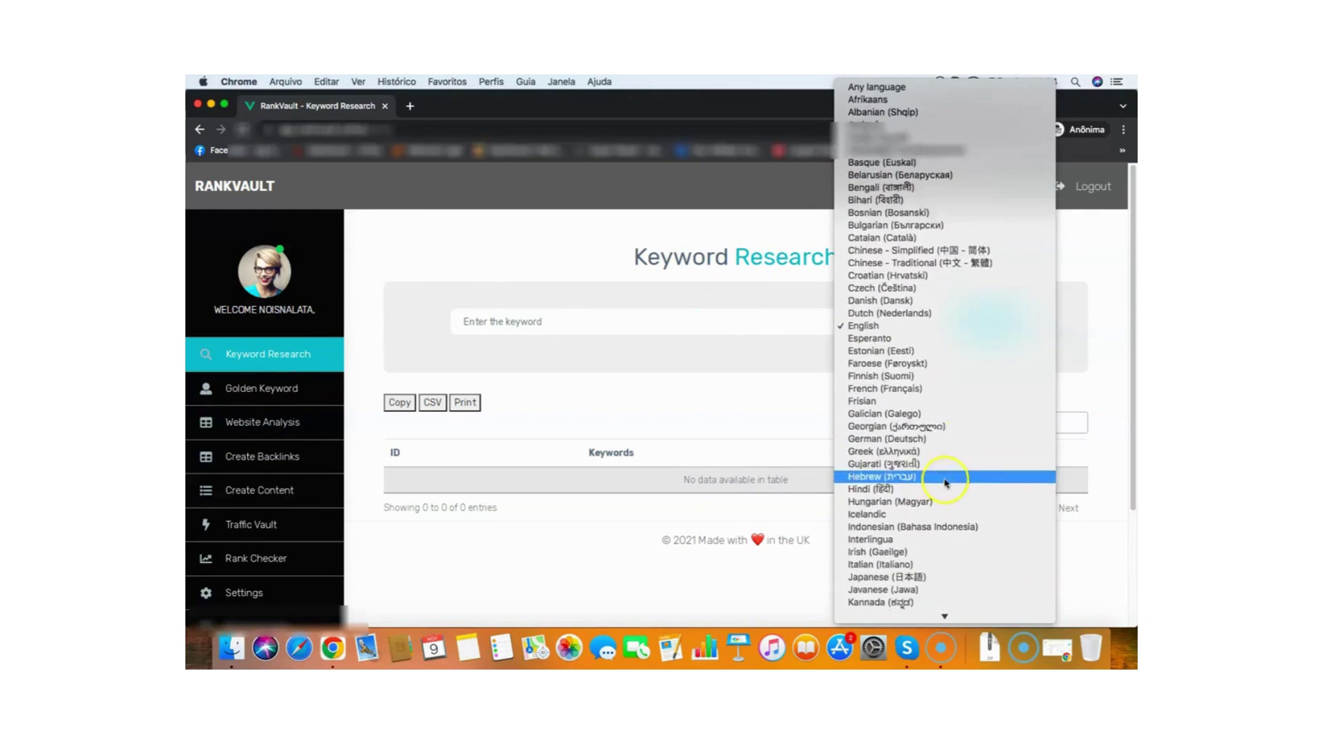
Research 'weight loss' in English and halt the search once 178 related keywords are listed.
click(911, 327)
click(668, 324)
text(wei)
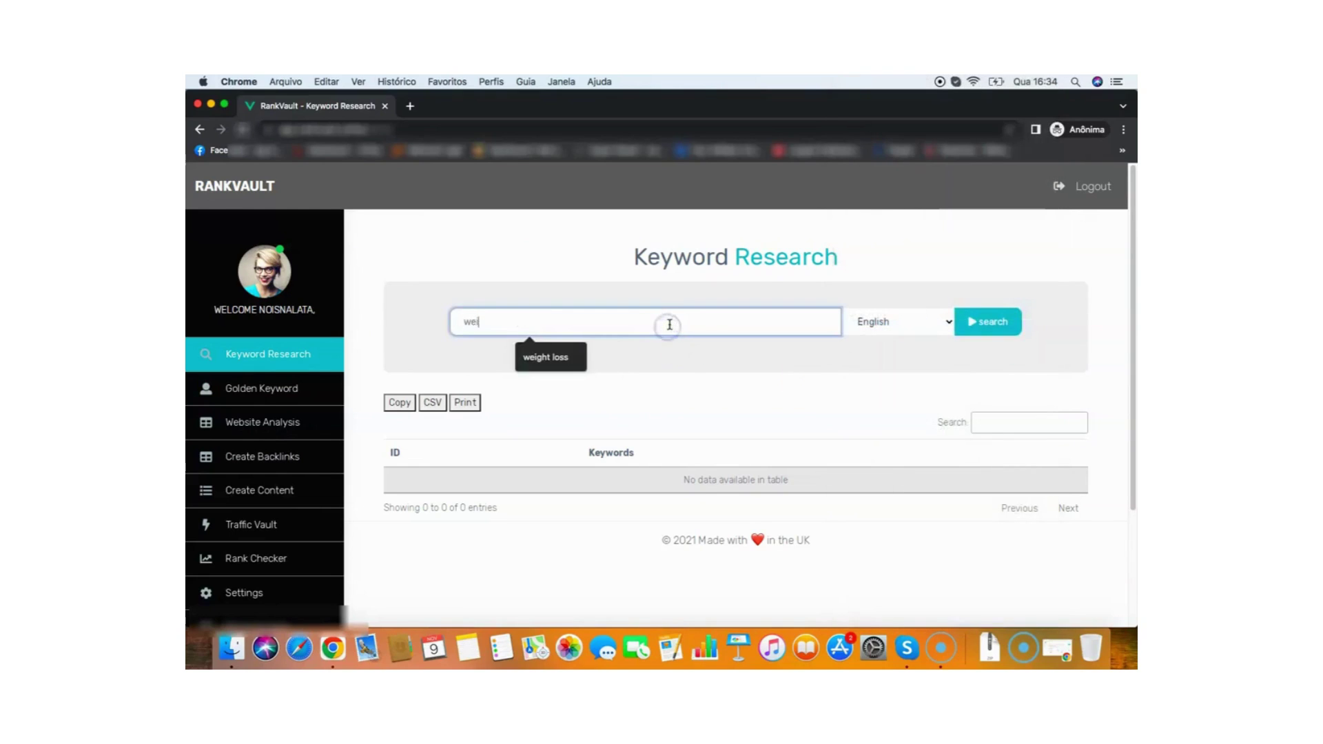
text(ght loss)
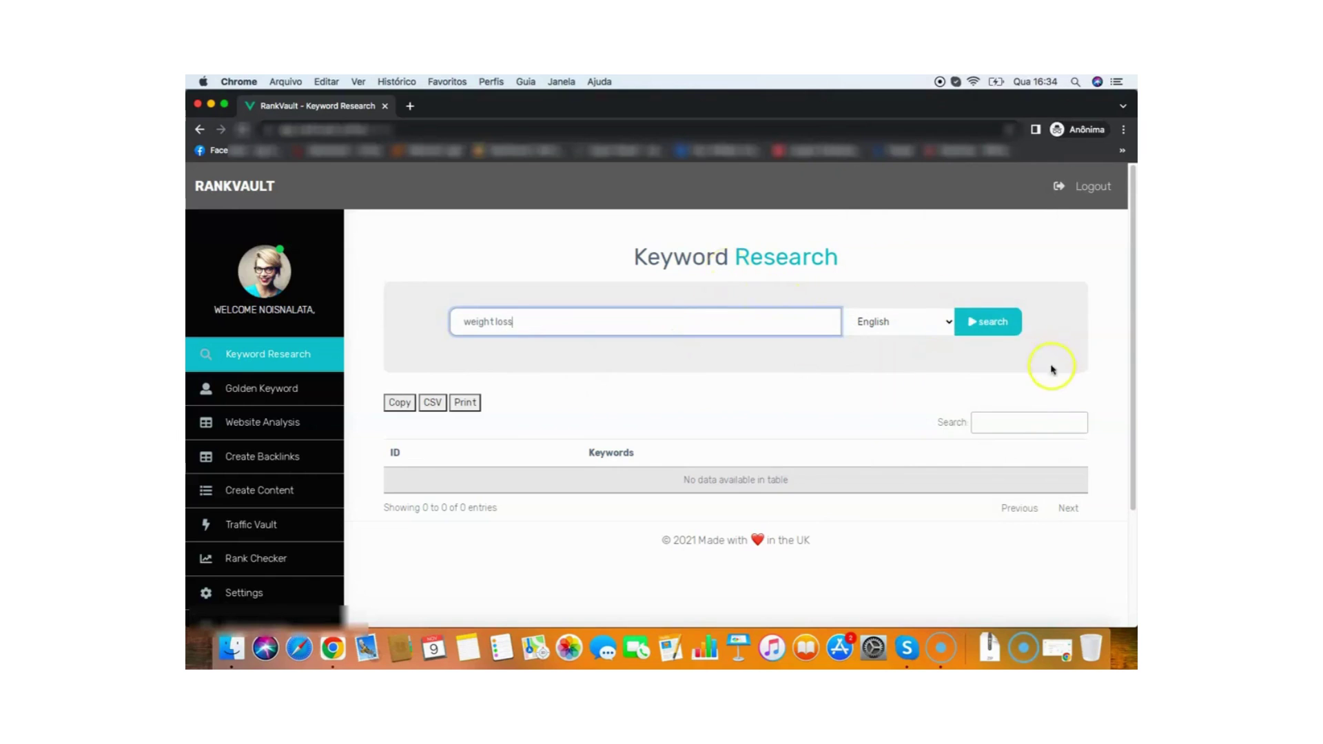
key(Return)
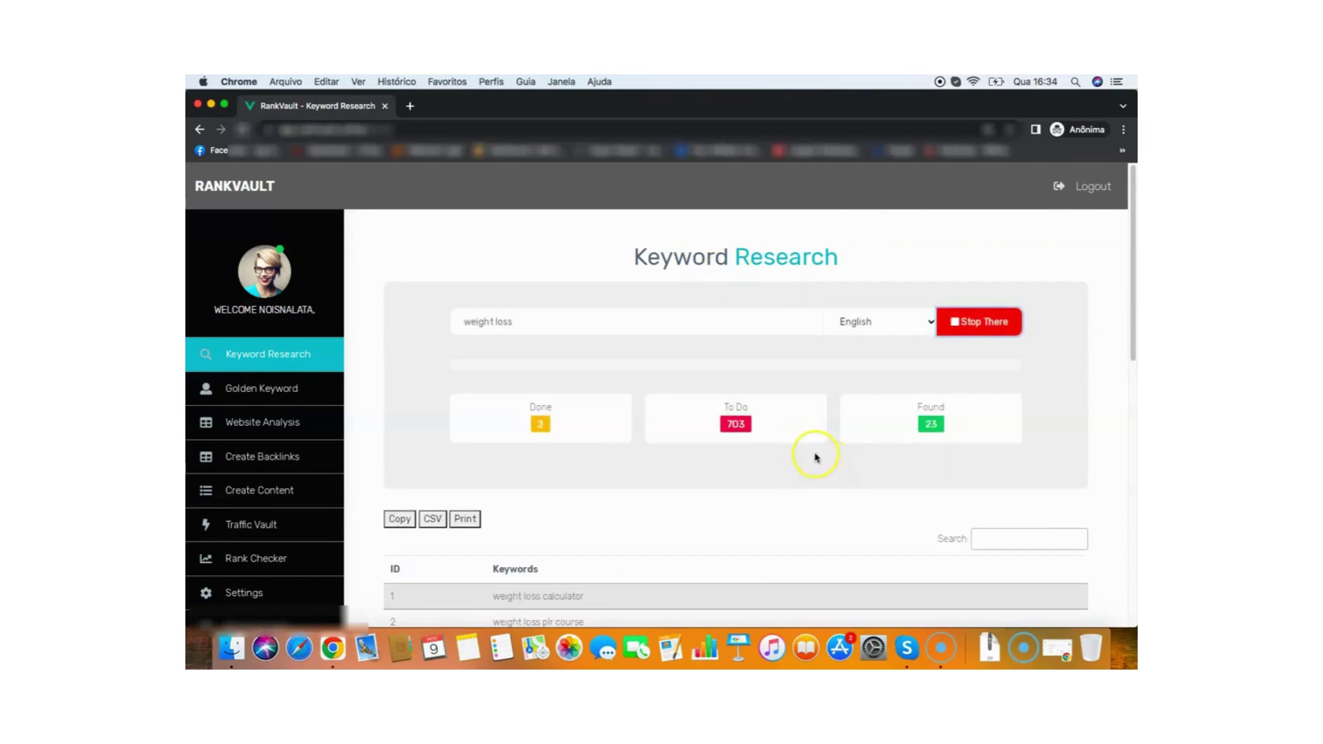
scroll(825, 474, down, 3)
scroll(825, 473, up, 3)
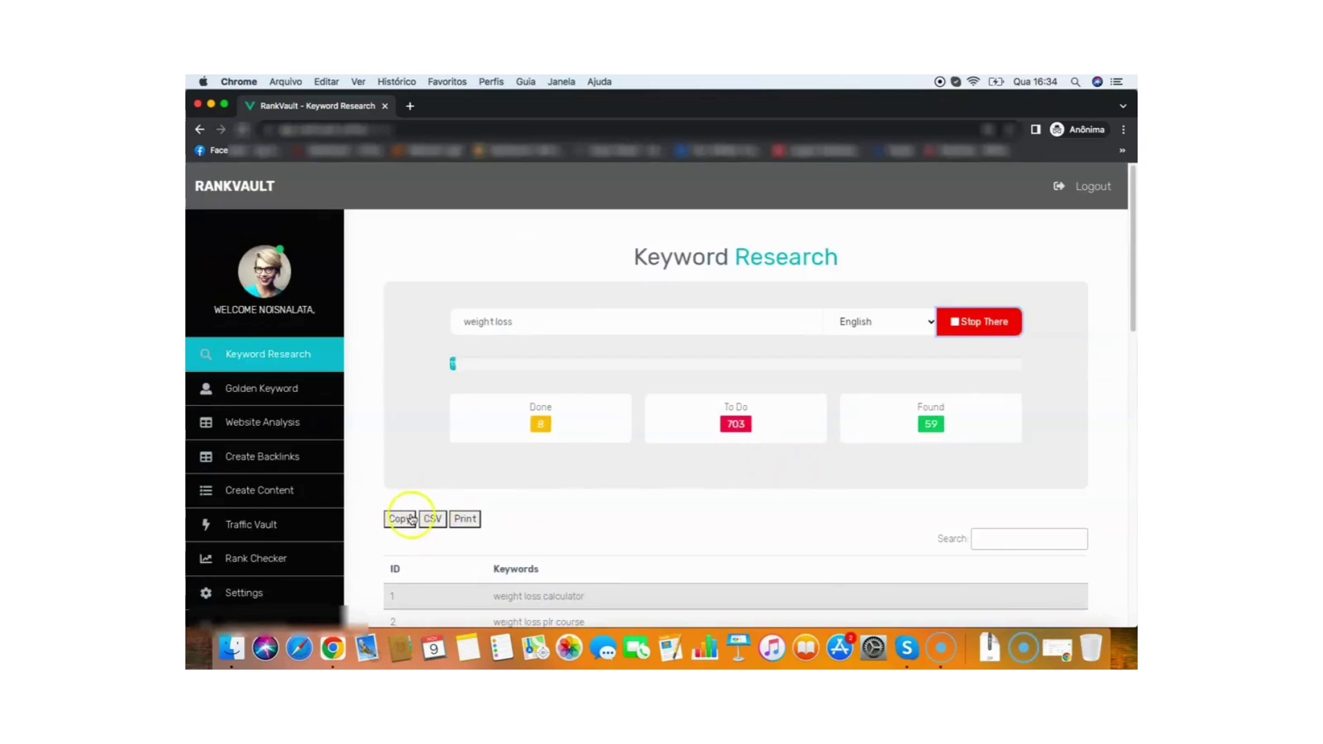
click(433, 519)
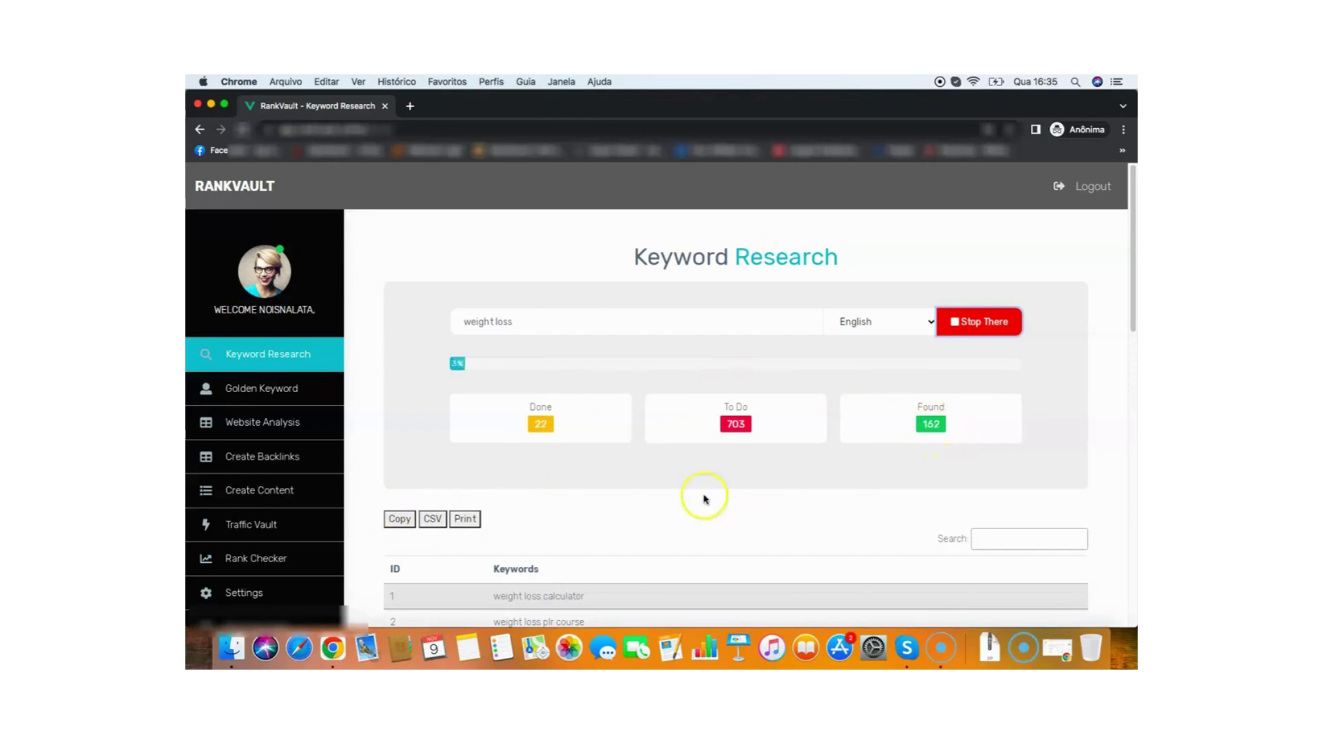
Browse the later result pages, return to page 1, then switch to the Golden Keyword Finder.
click(965, 321)
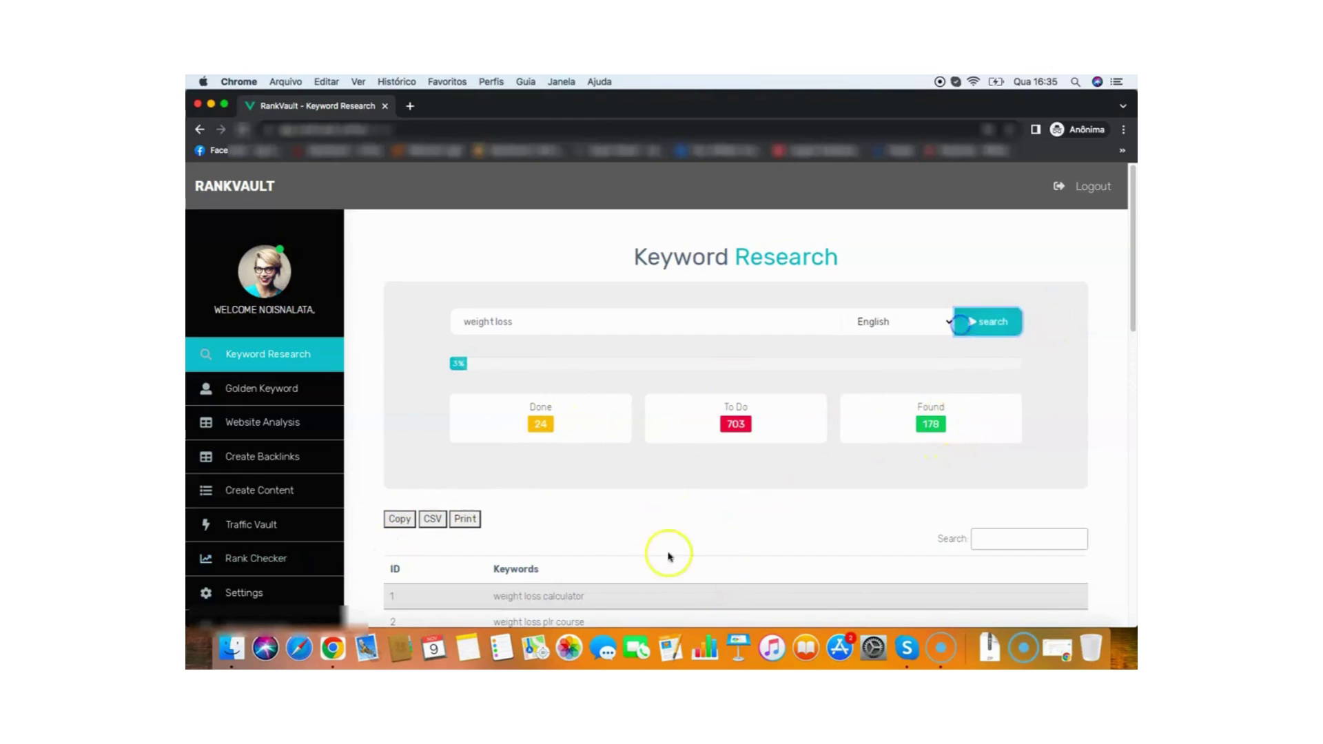
scroll(582, 491, down, 3)
scroll(620, 428, down, 1)
scroll(609, 414, down, 5)
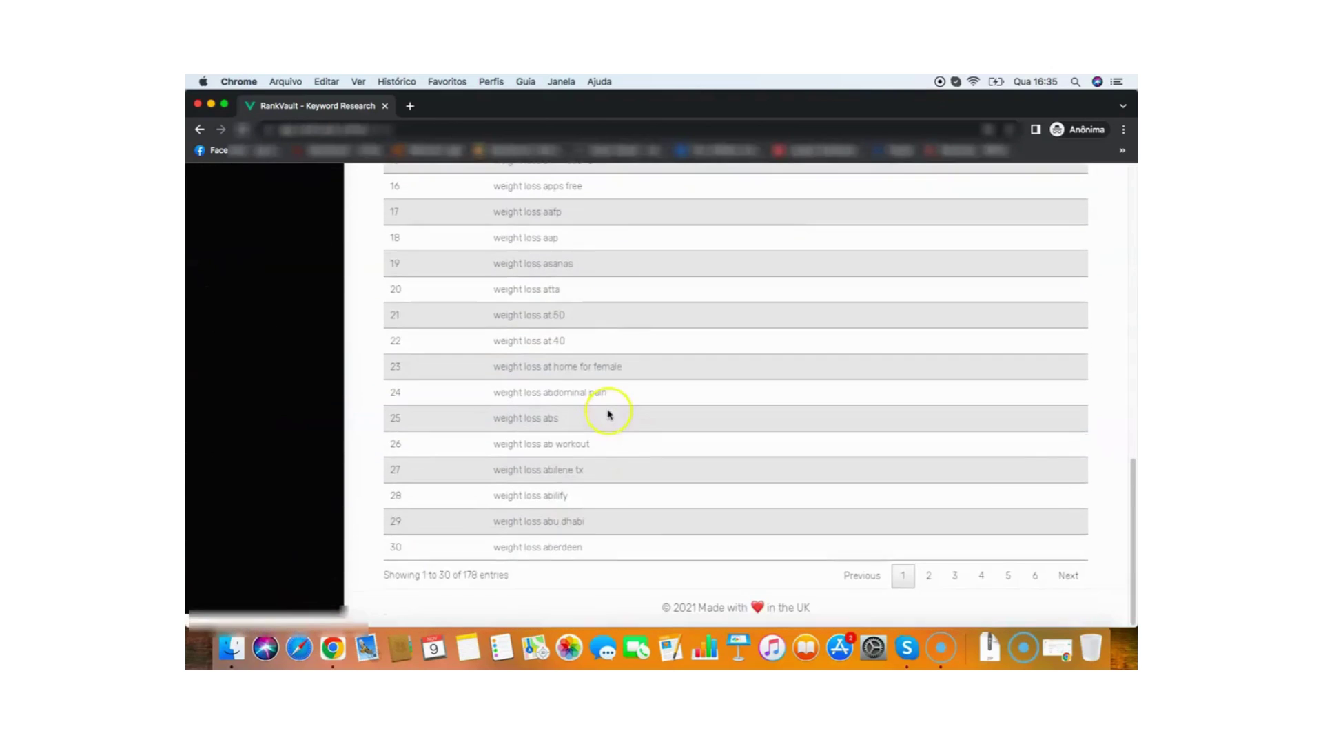
scroll(628, 362, up, 3)
scroll(626, 372, up, 3)
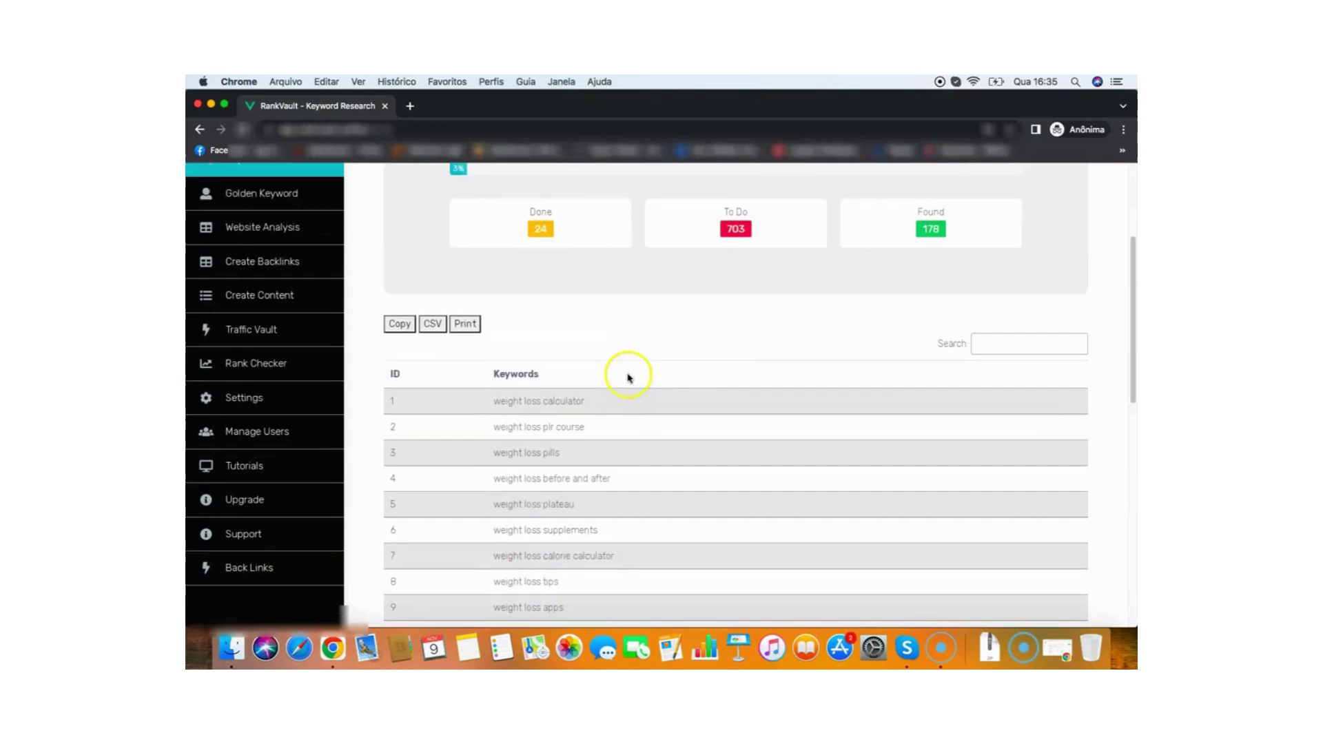
scroll(685, 414, down, 5)
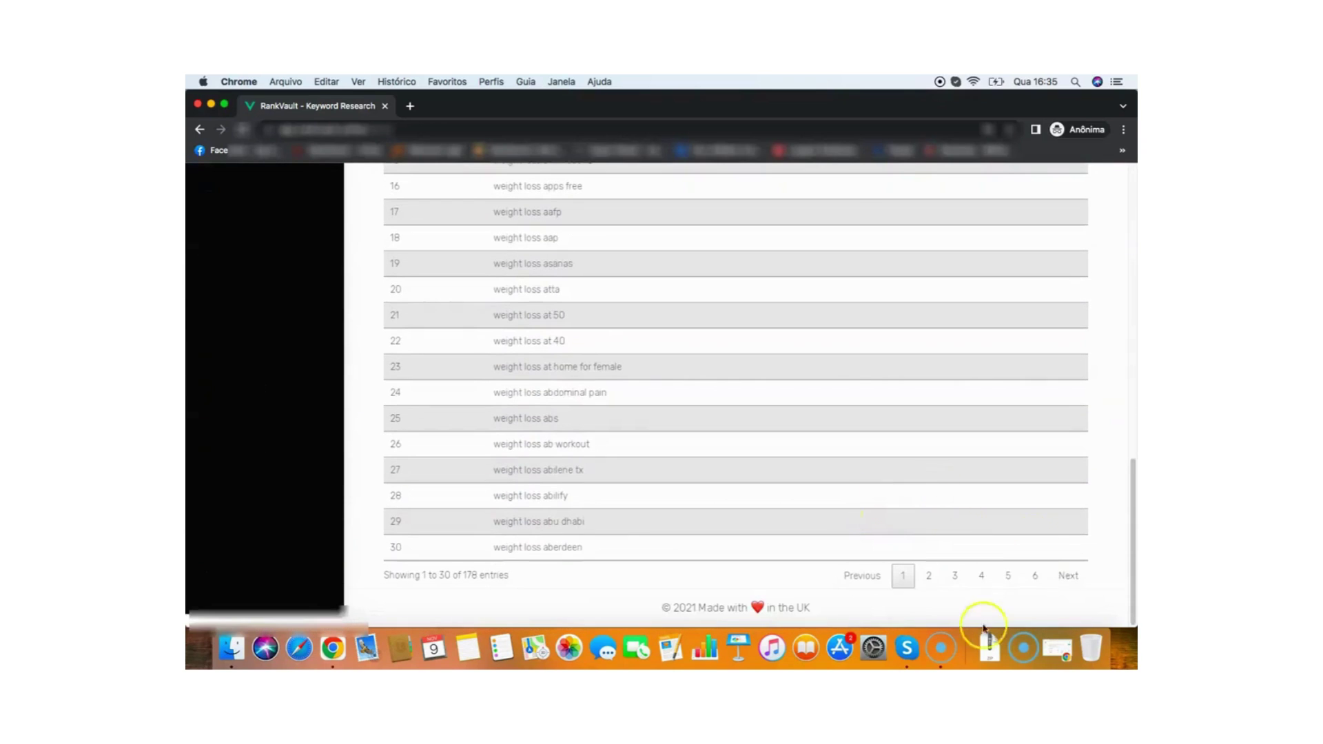
click(958, 582)
click(982, 577)
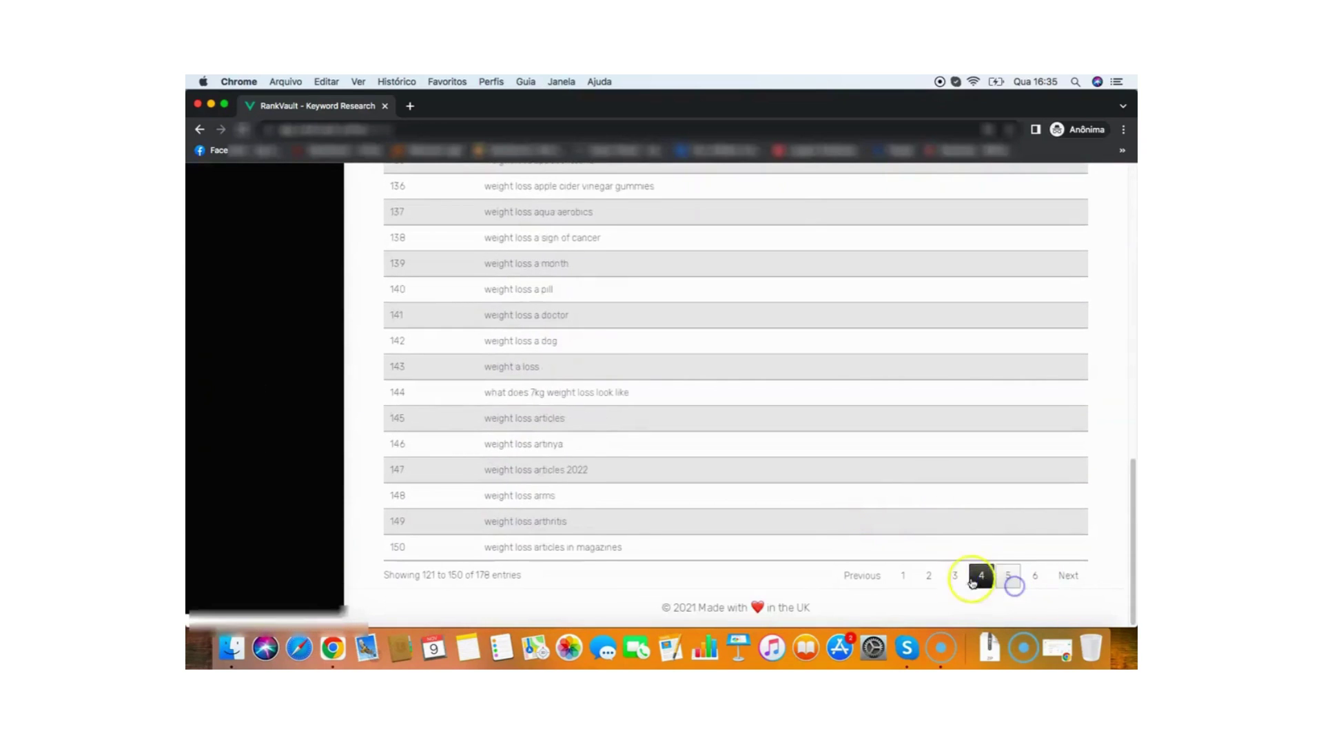
scroll(905, 531, up, 3)
scroll(904, 531, up, 10)
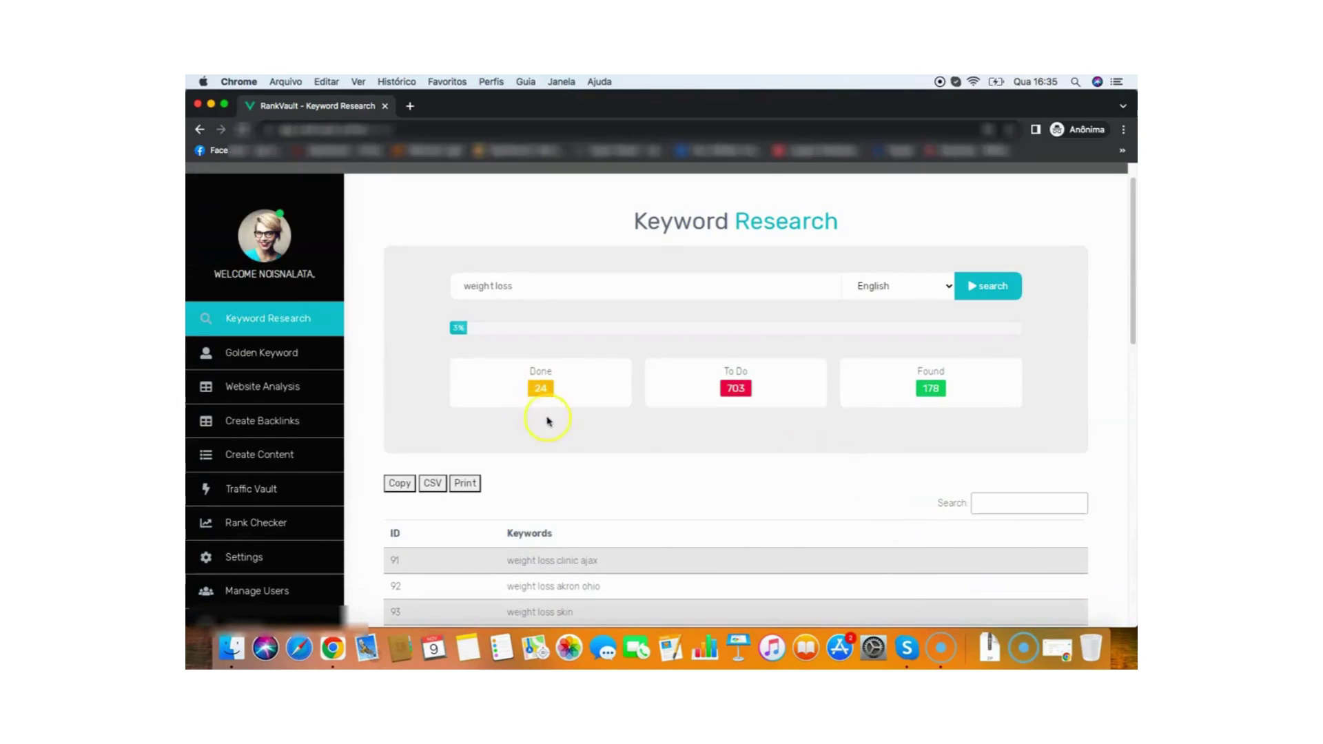
scroll(620, 445, down, 5)
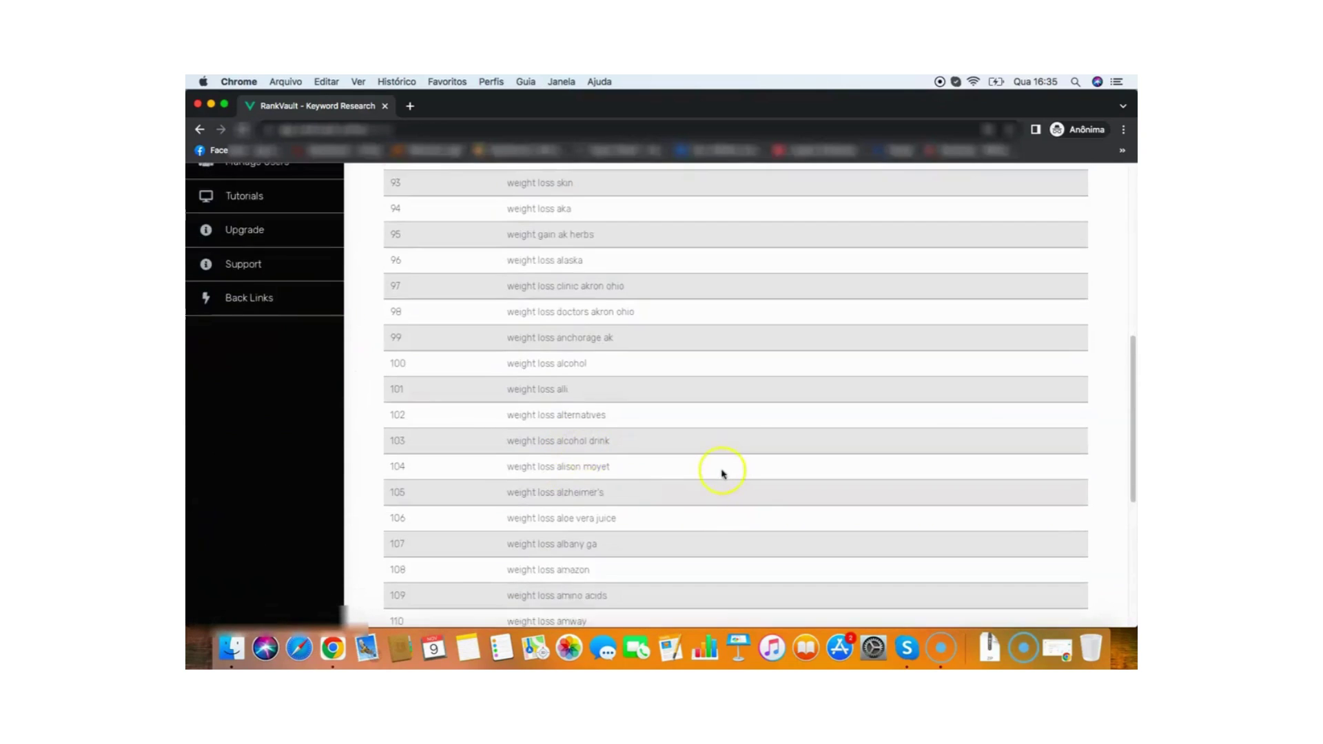
scroll(682, 454, up, 5)
scroll(620, 423, up, 2)
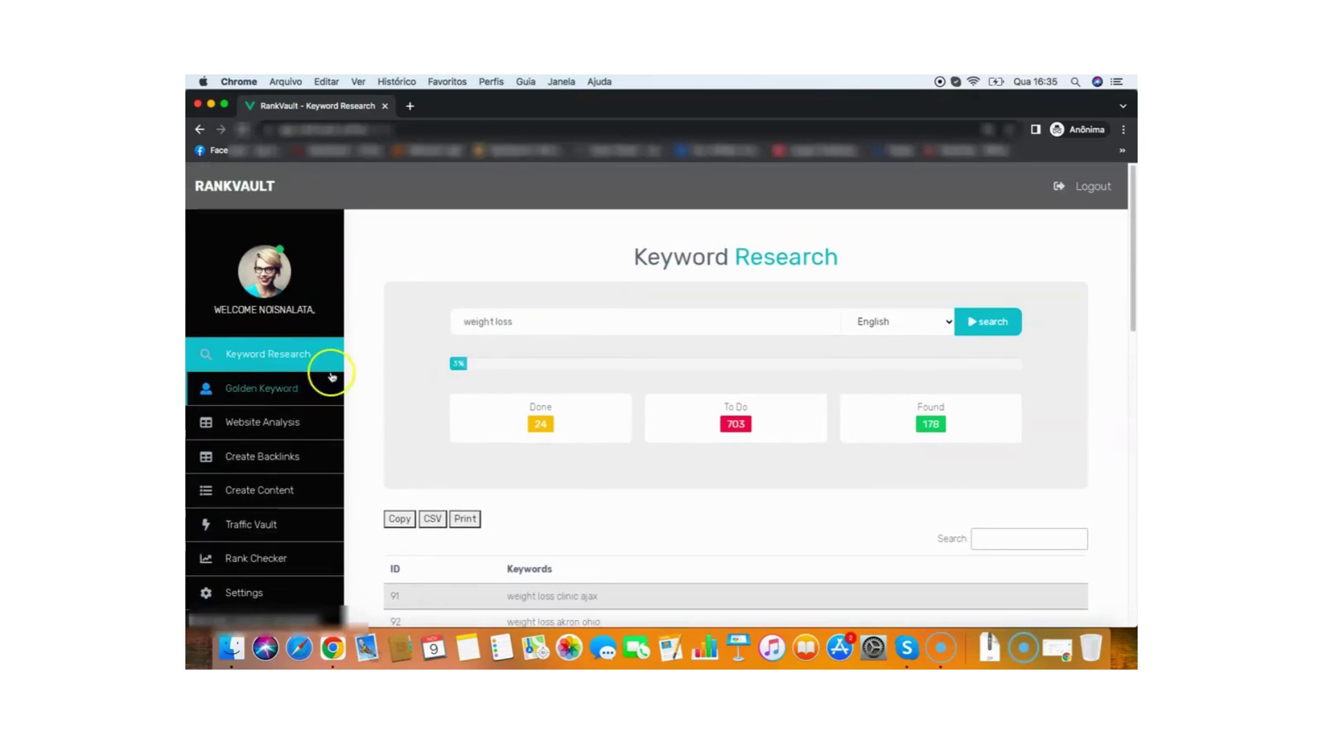
scroll(552, 437, down, 10)
scroll(723, 496, down, 2)
click(927, 574)
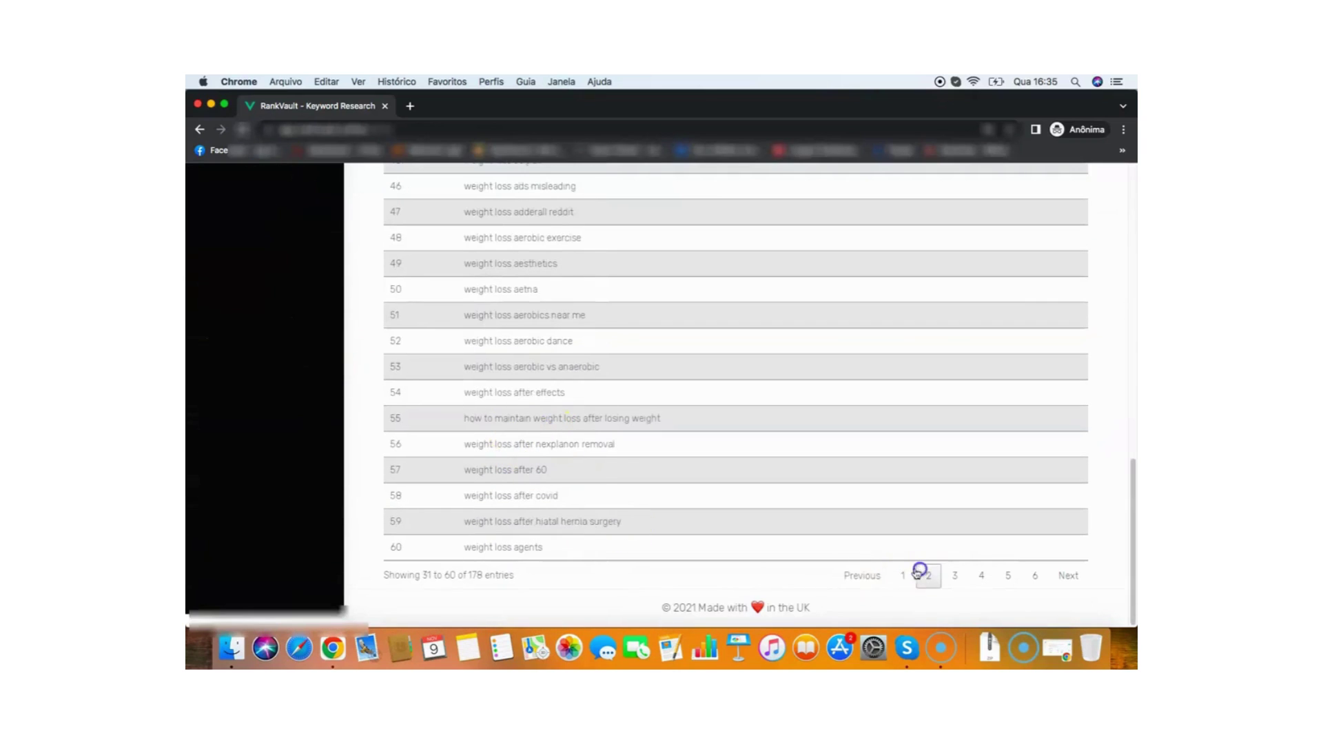
click(863, 574)
scroll(789, 458, up, 10)
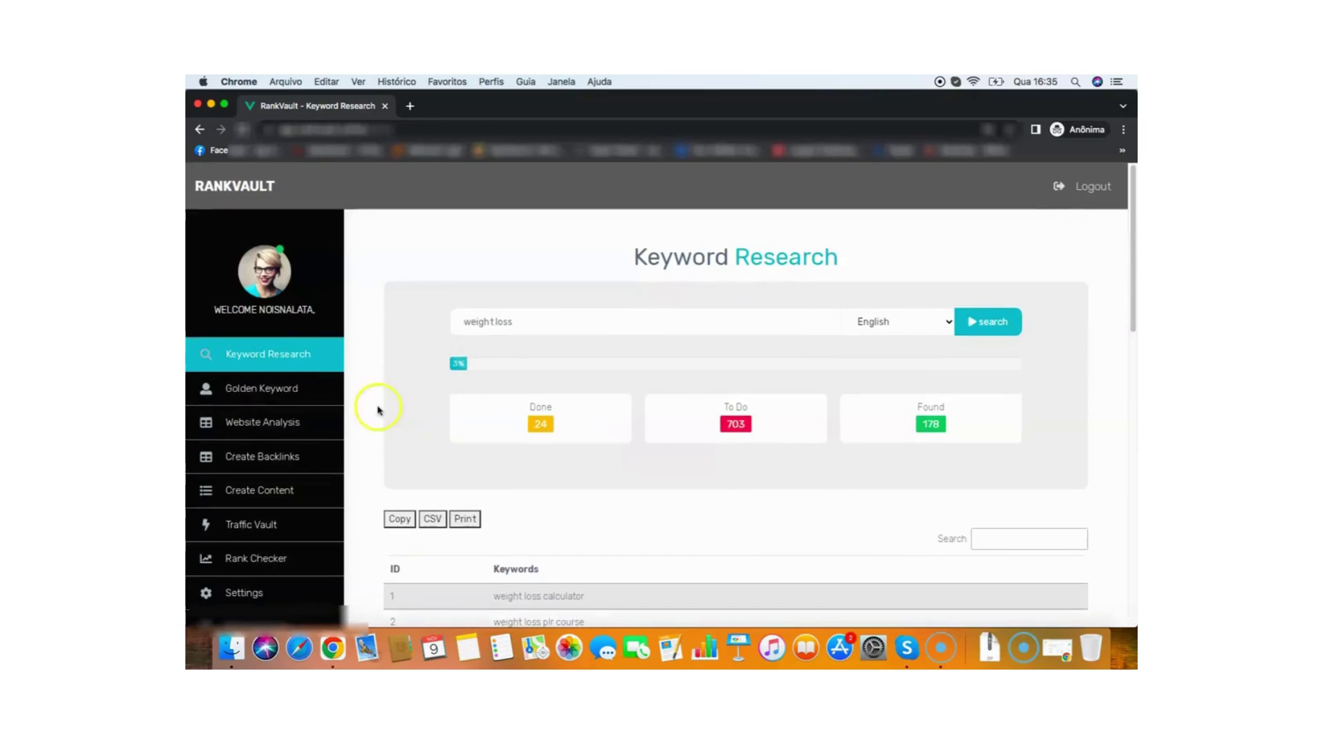
click(306, 388)
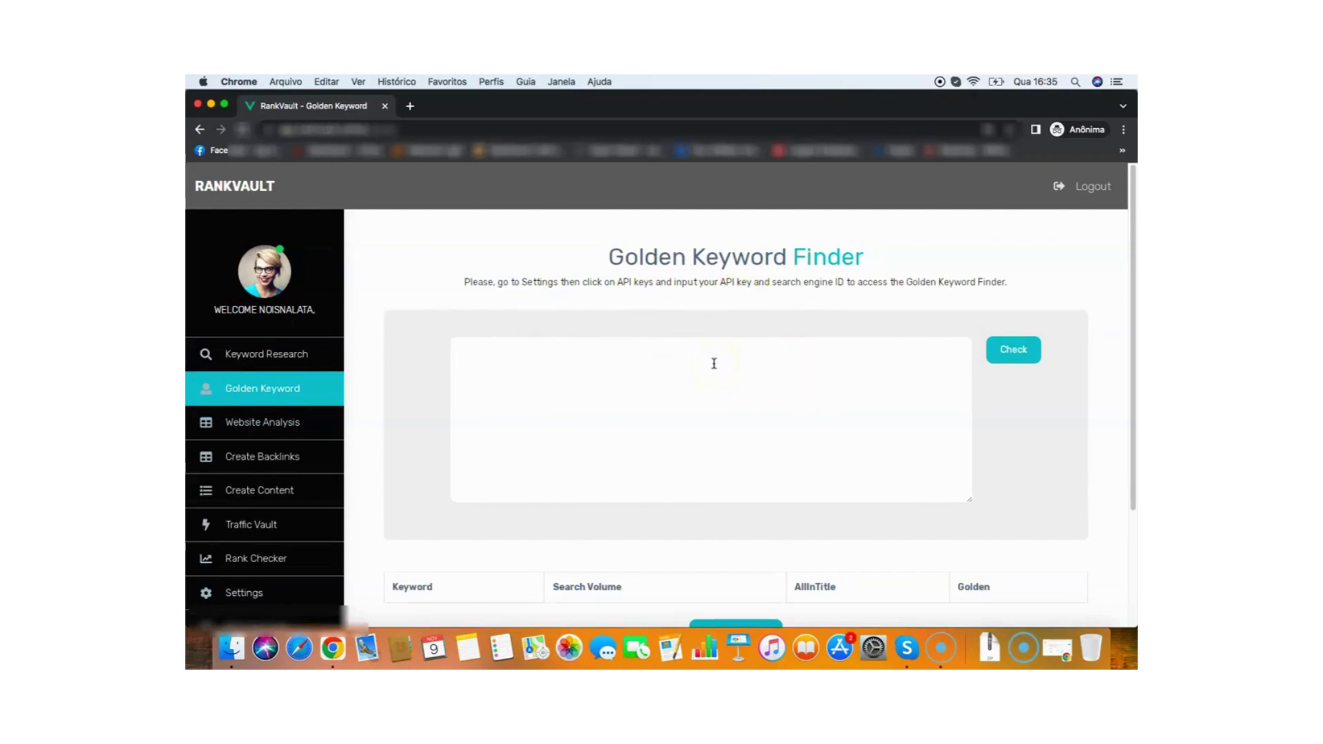
Enter 'weight loss', 'weight loss tips and tricks' and 'weight loss air fryer recipes' on separate lines, fixing typos.
click(699, 402)
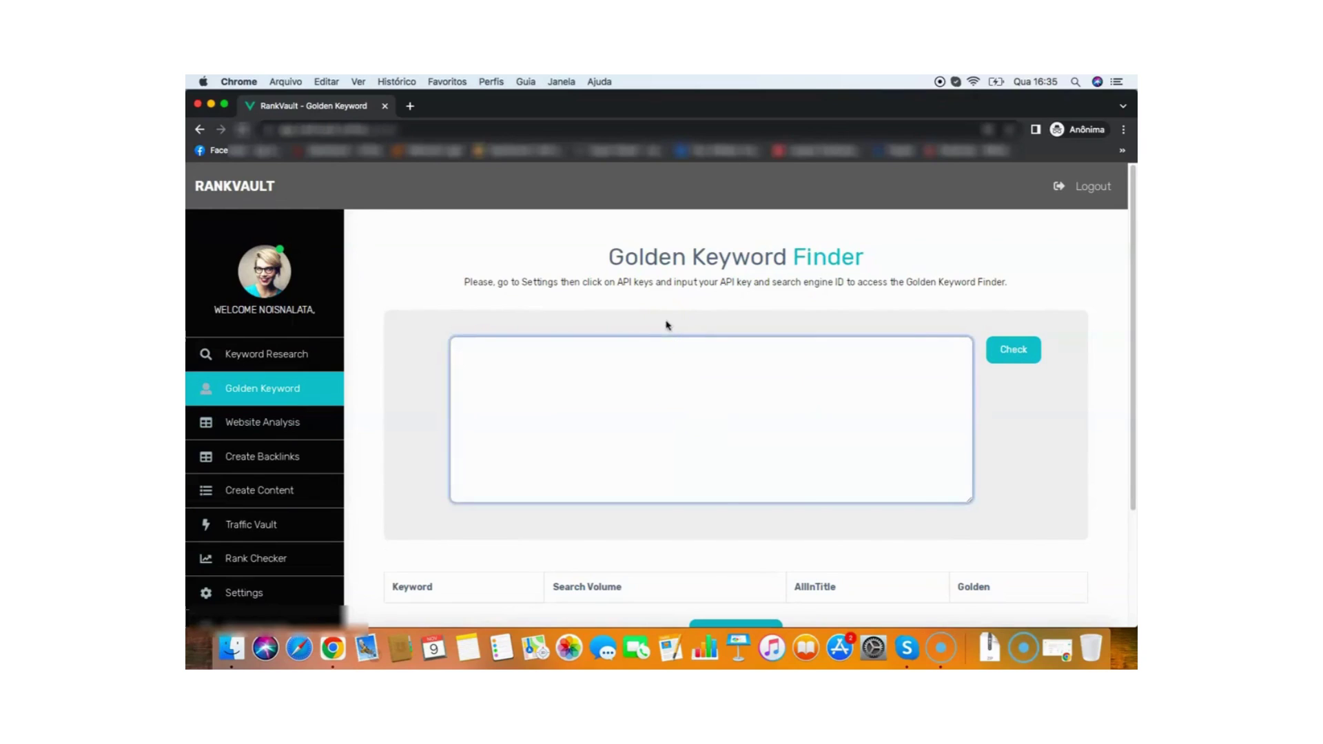
text(weight loss)
key(Return)
text(we)
text(ight loss tips and tirkc)
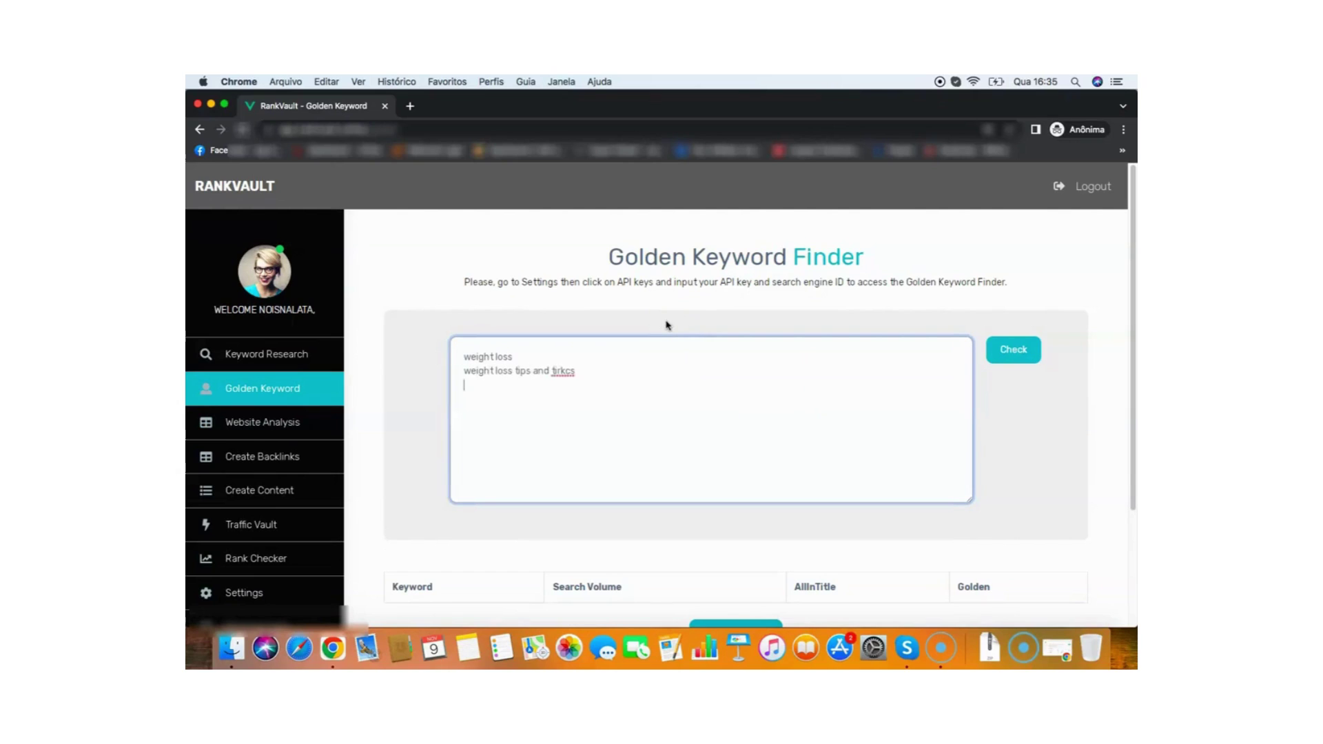
key(BackSpace)
key(BackSpace)
key(BackSpace)
text(ricks)
key(Return)
text(weight)
text( loss air fryer re)
text(cipes)
key(Return)
text(wi)
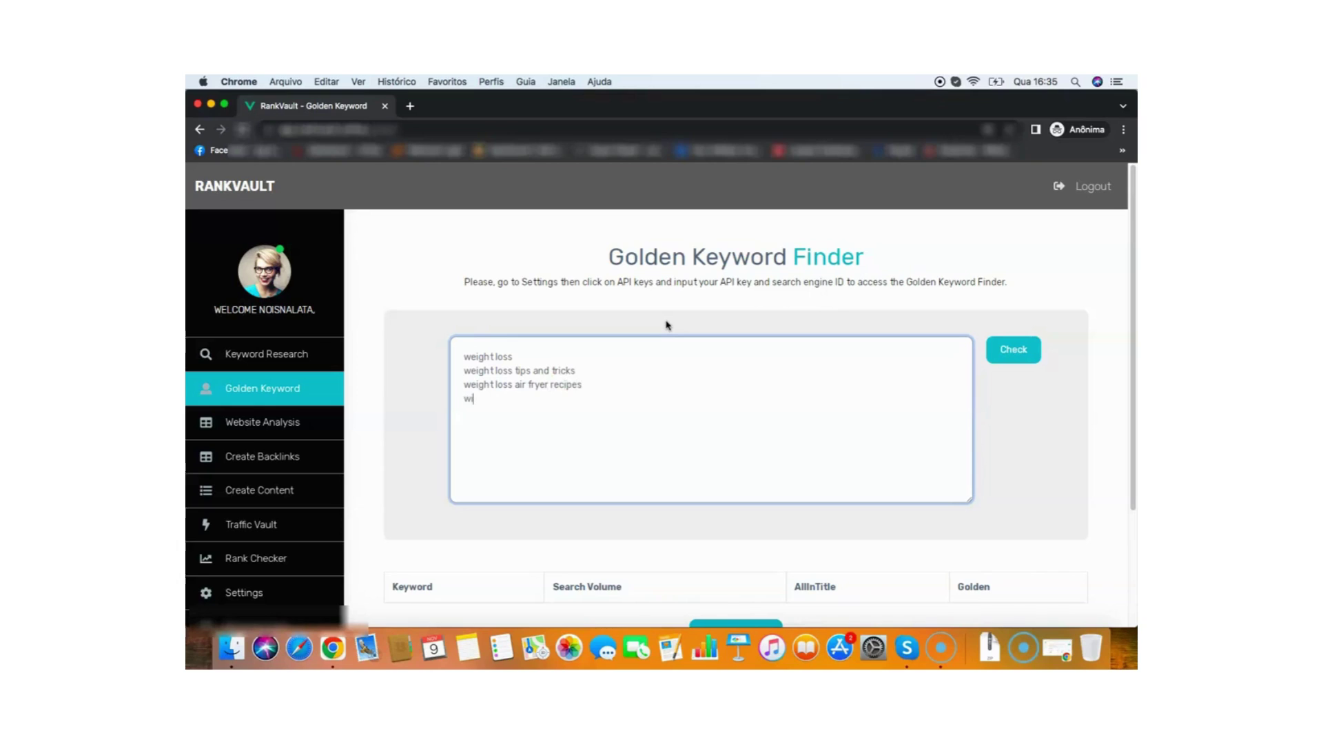
text(e)
key(BackSpace)
key(BackSpace)
text(eight loss air)
text( fryer)
Add 'weight loss air fryer' and 'weight loss calculator' lines, then review the first keyword.
key(Return)
text(weight)
text( loss cac)
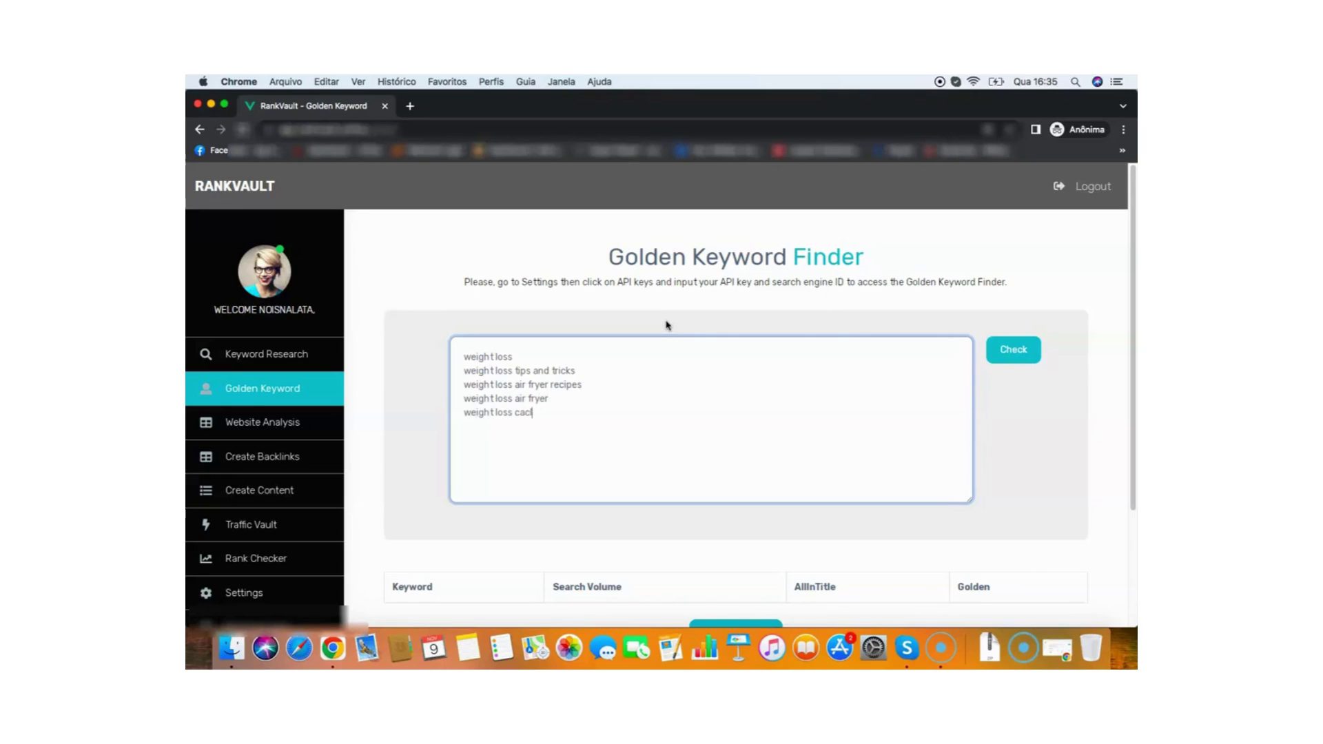
key(BackSpace)
text(lc)
text(ulator)
click(647, 369)
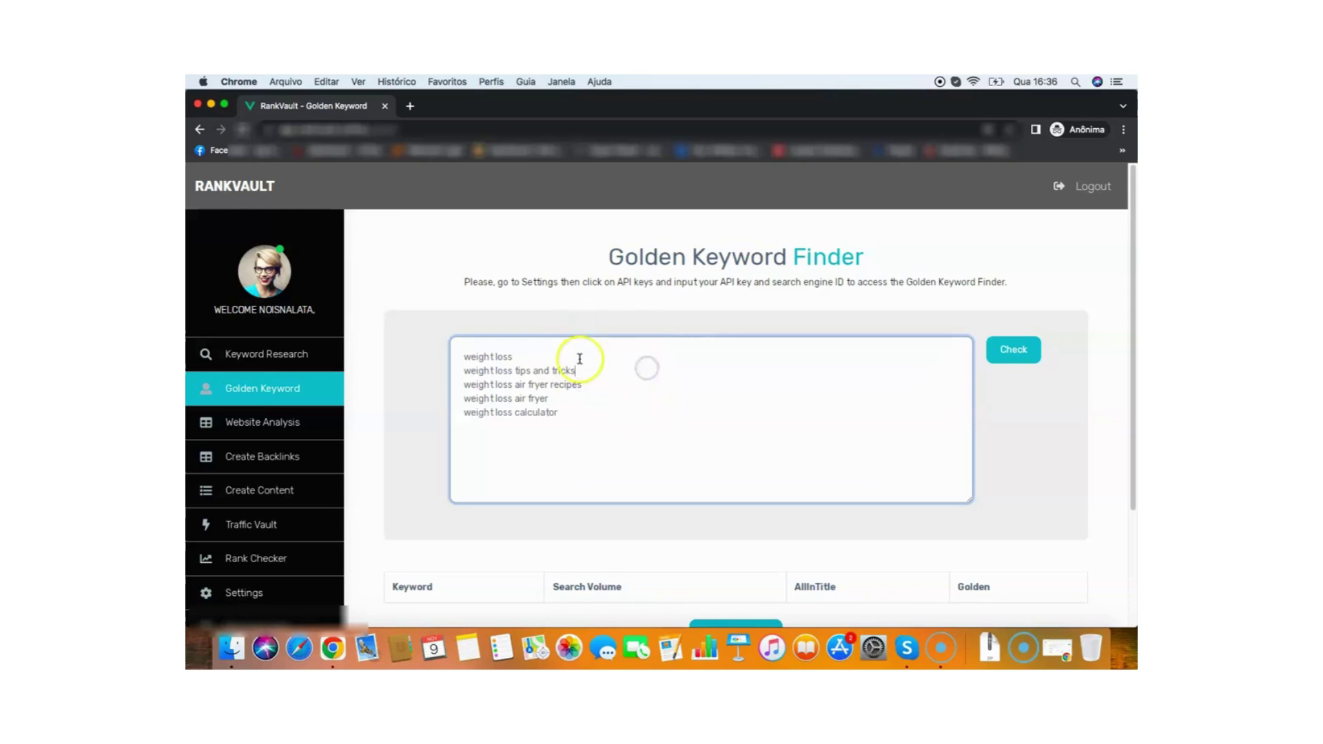
click(577, 357)
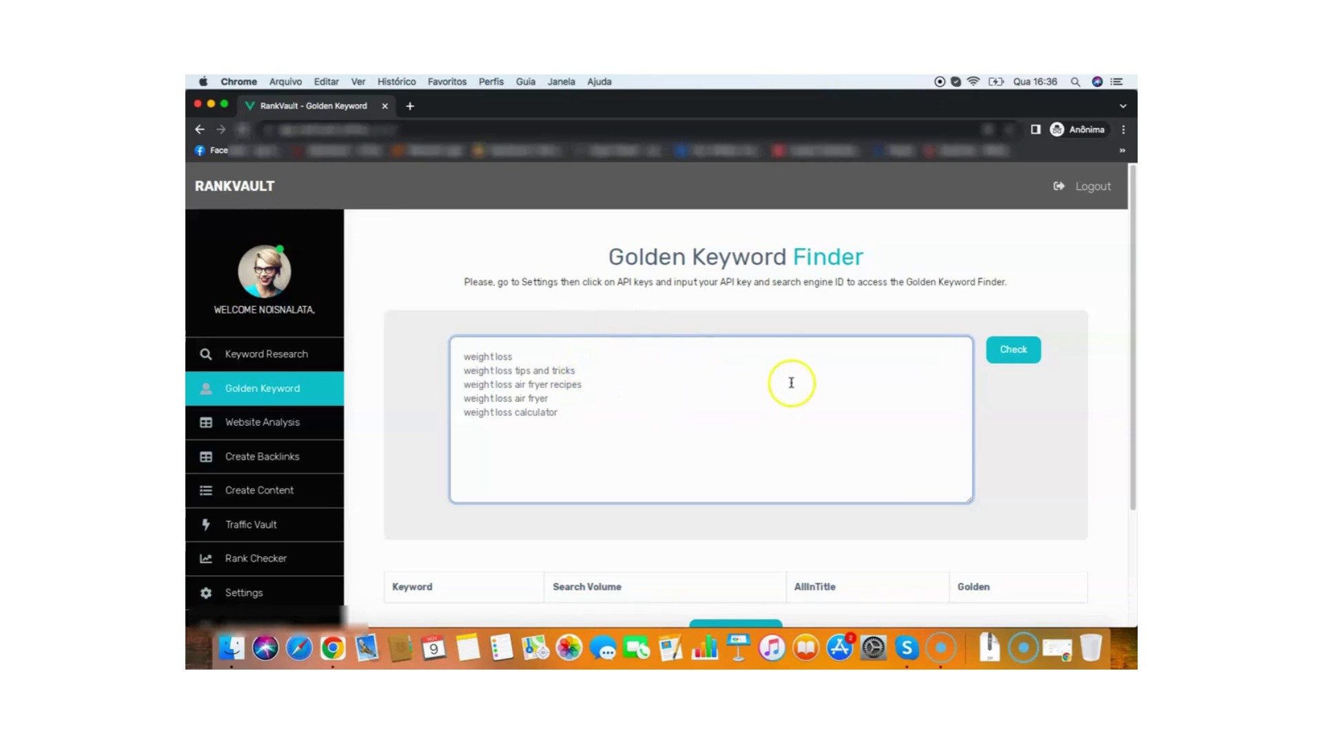
click(615, 357)
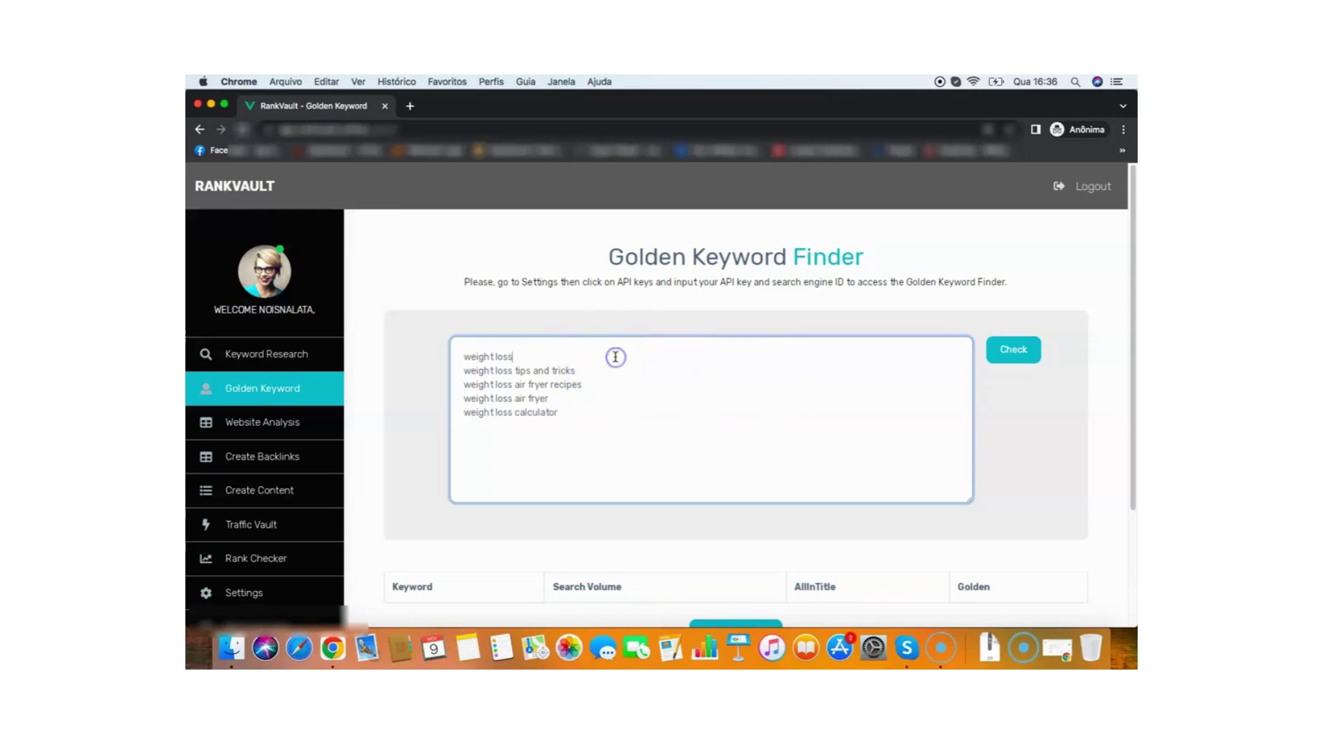
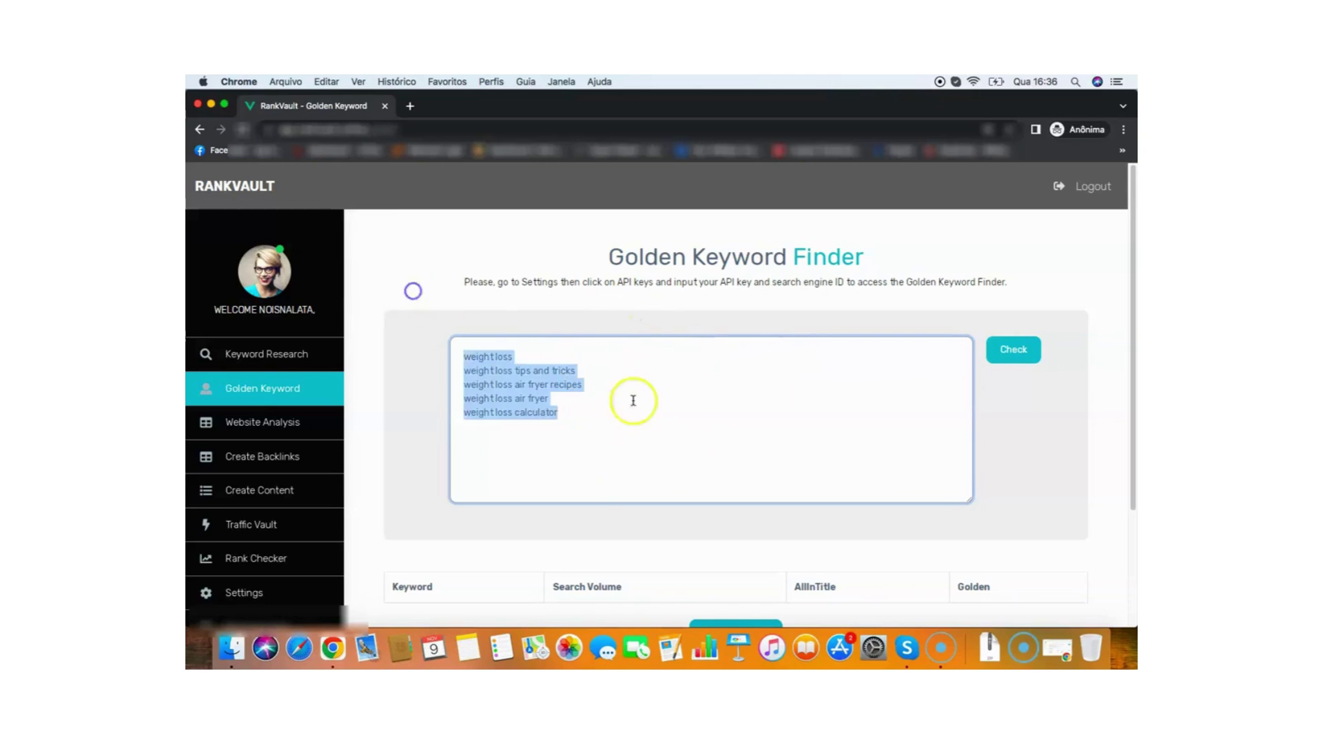
Check the five weight loss keywords to get search volume, allintitle counts and Golden scores.
click(633, 399)
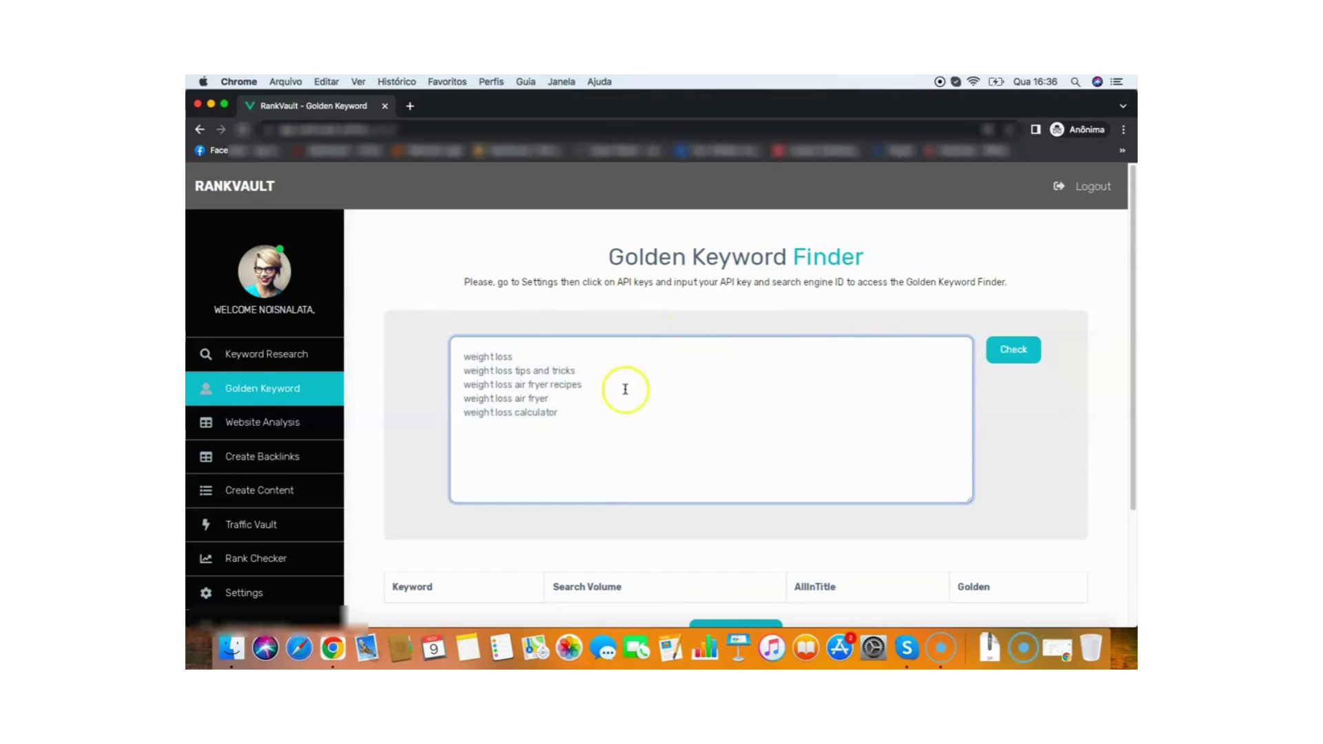
scroll(595, 369, down, 1)
scroll(564, 368, up, 1)
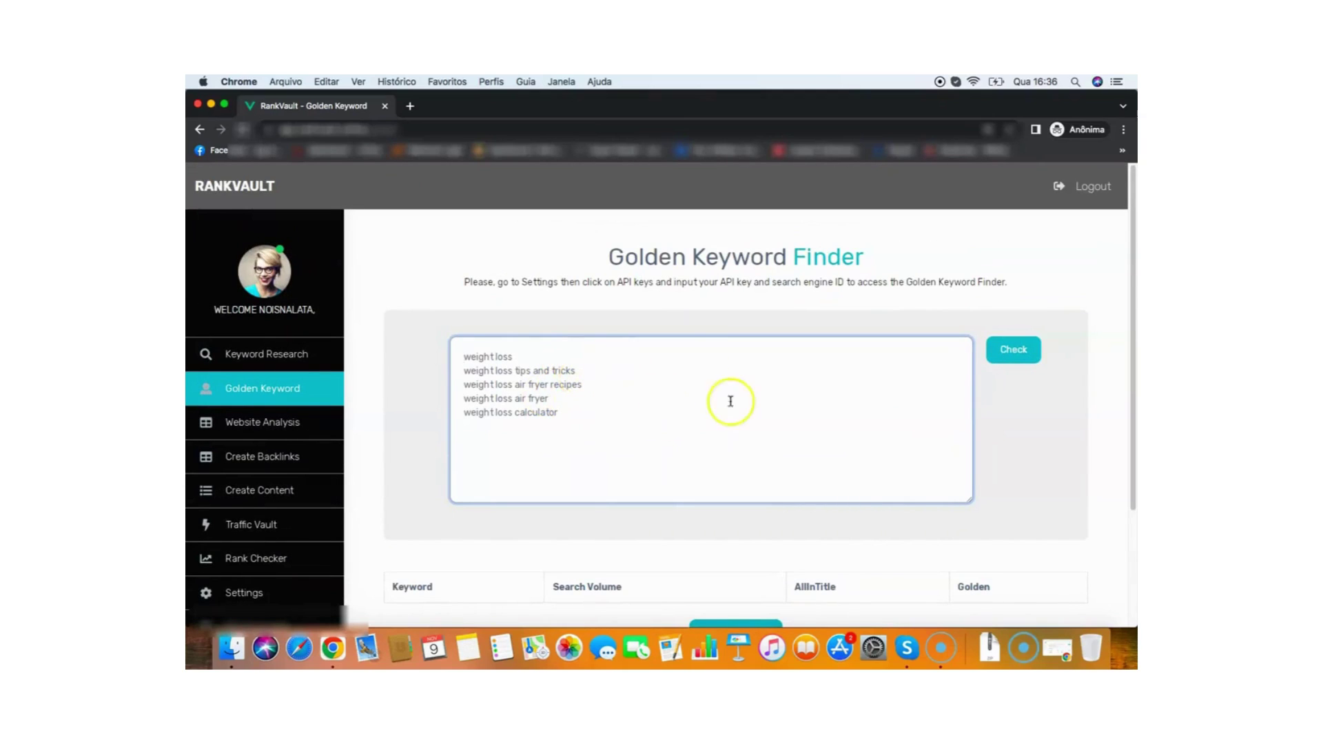
click(1013, 349)
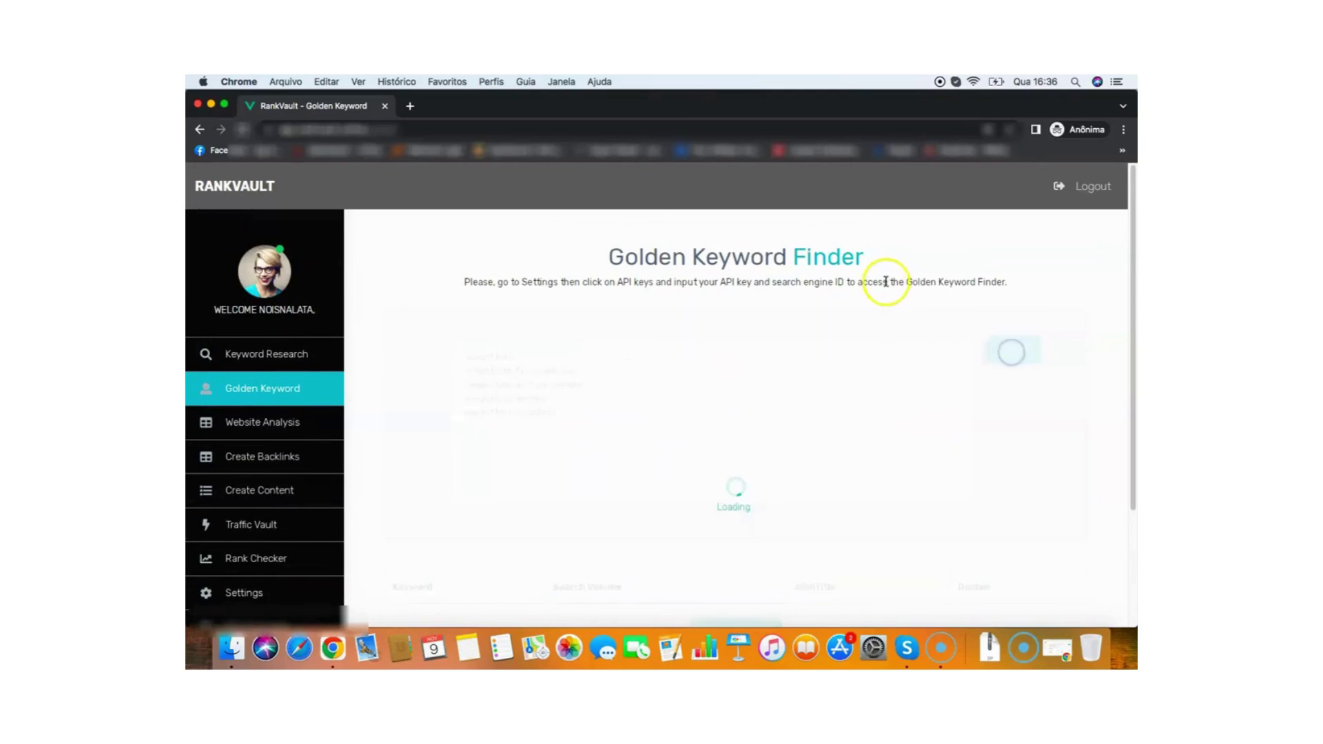
scroll(884, 284, down, 2)
scroll(874, 331, up, 2)
scroll(801, 325, down, 5)
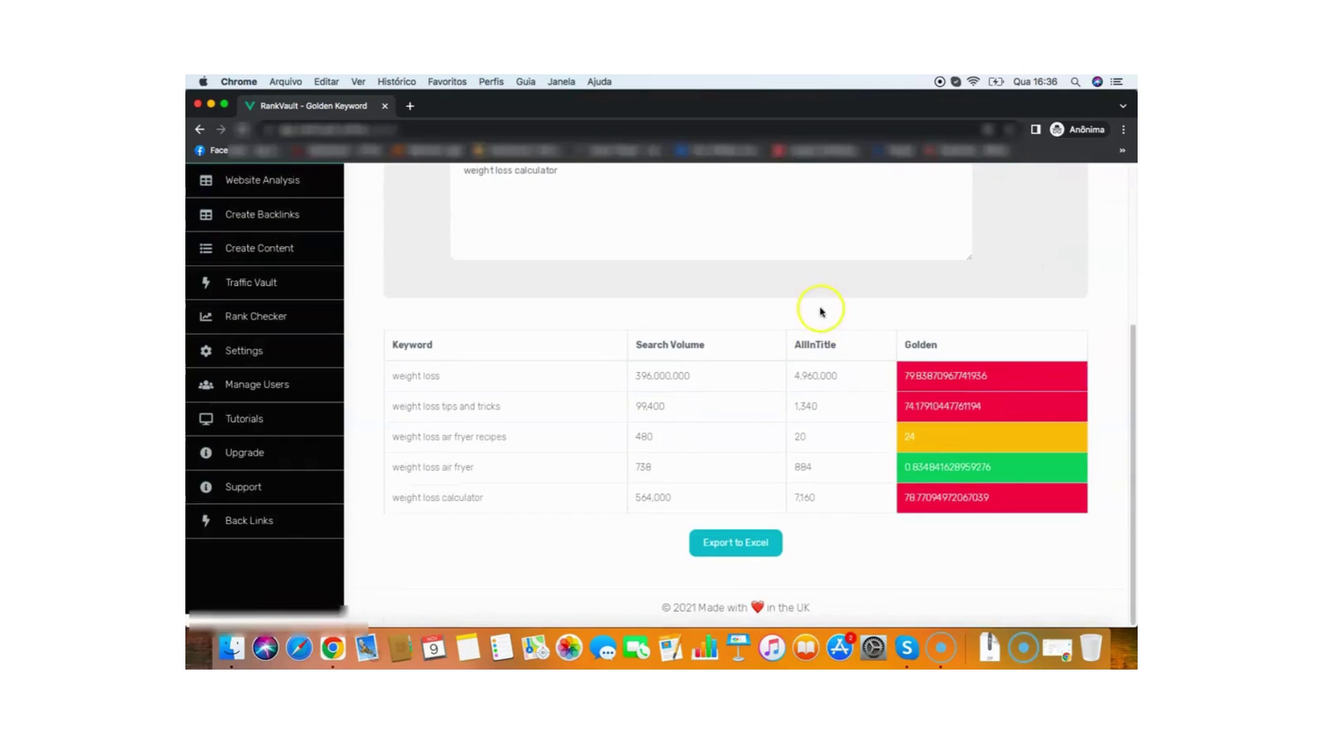
scroll(1007, 345, up, 5)
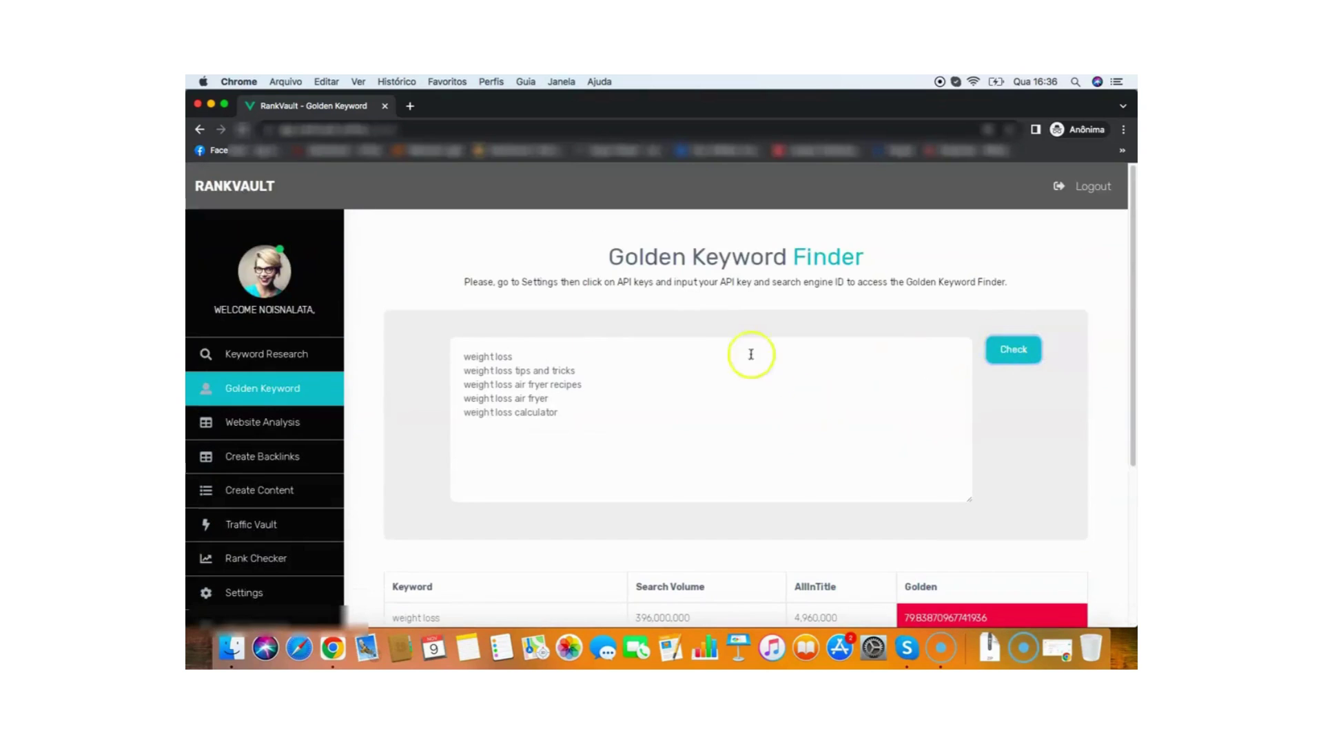
scroll(620, 392, down, 5)
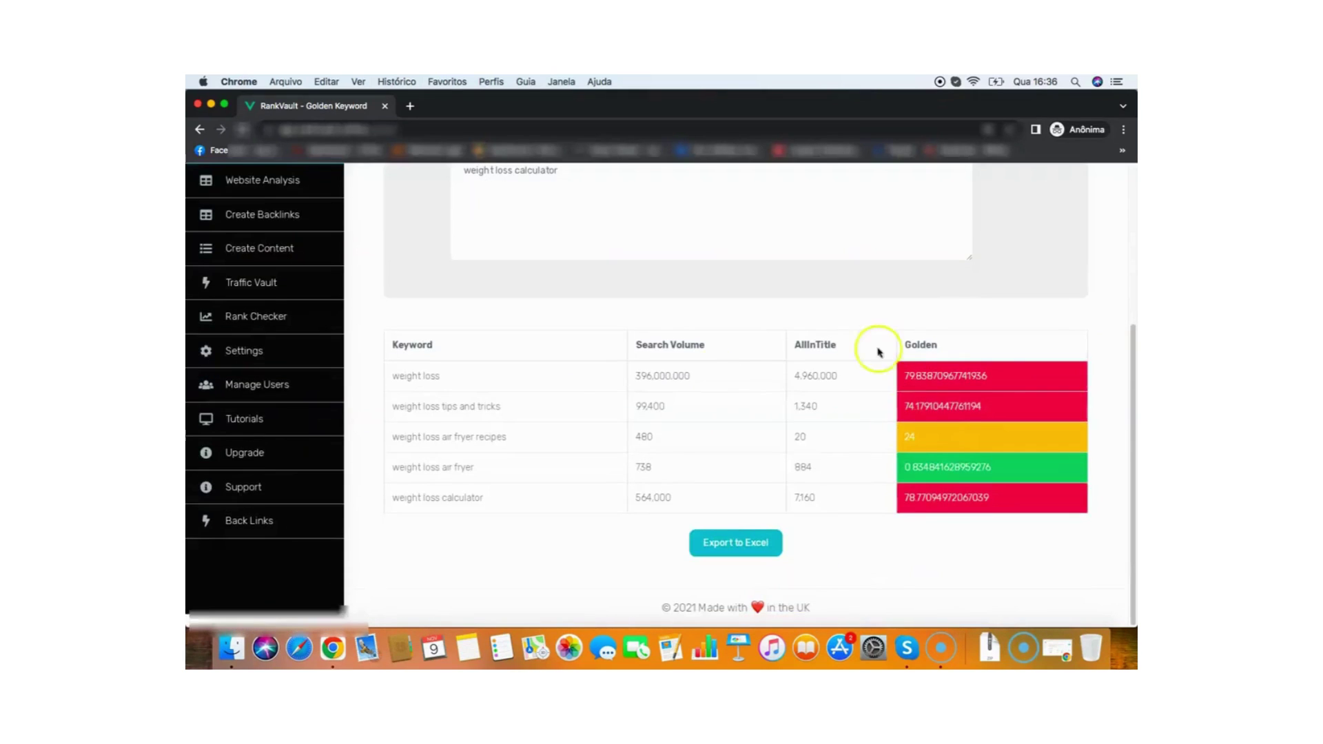
drag(934, 376, 1013, 382)
click(1013, 383)
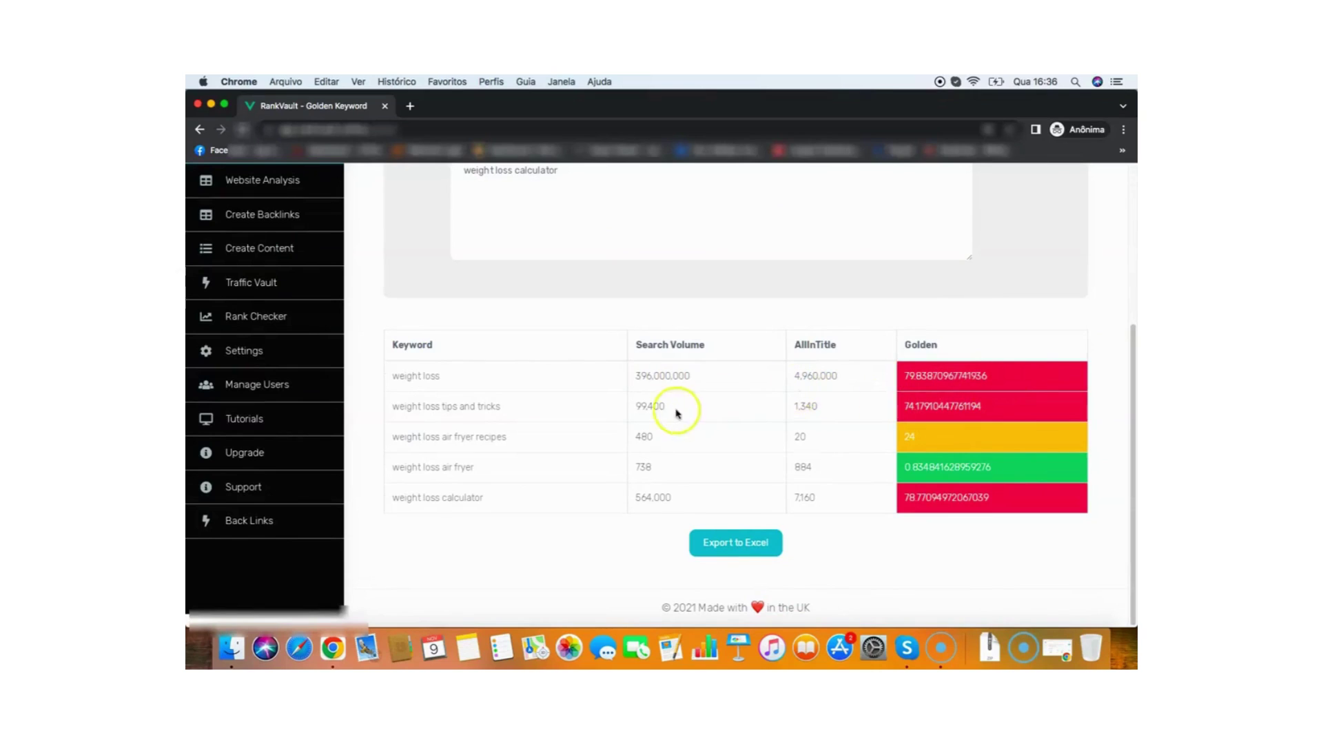
drag(905, 404, 985, 411)
drag(961, 428, 928, 440)
click(939, 442)
click(939, 442)
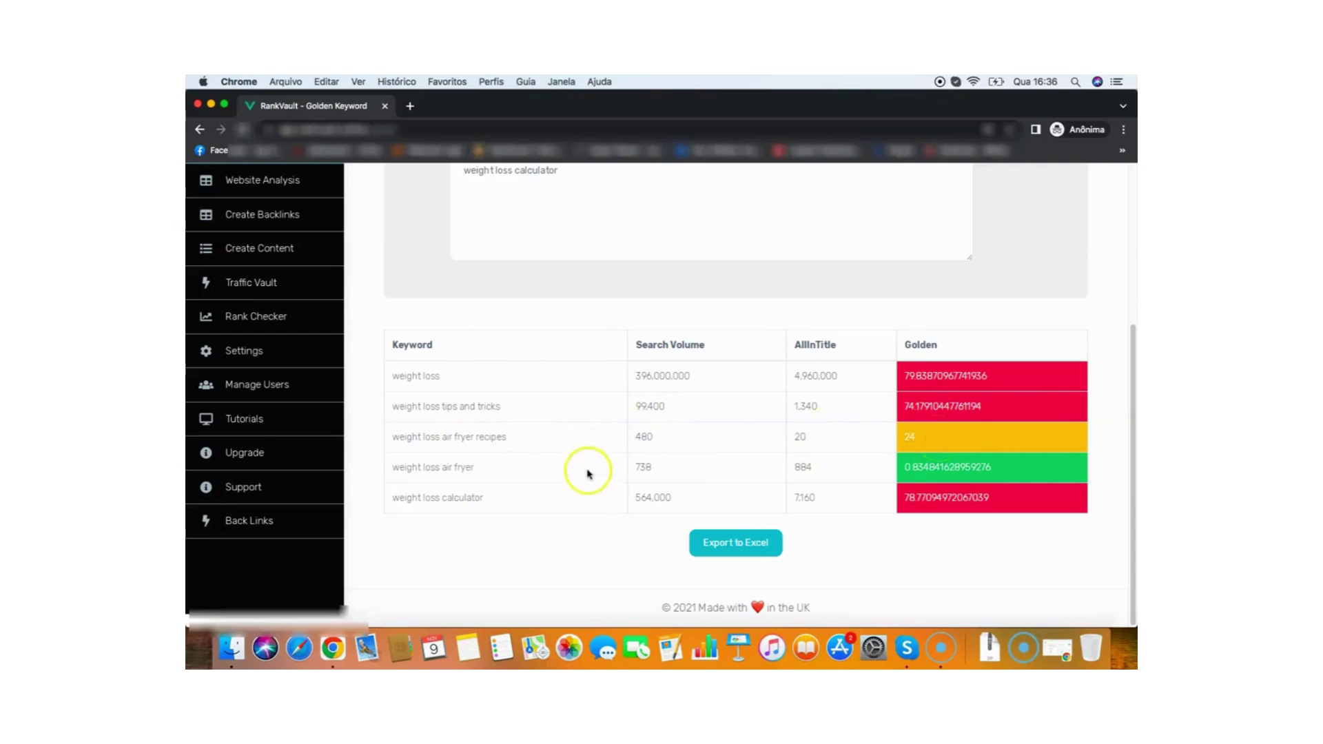
drag(903, 467, 1001, 470)
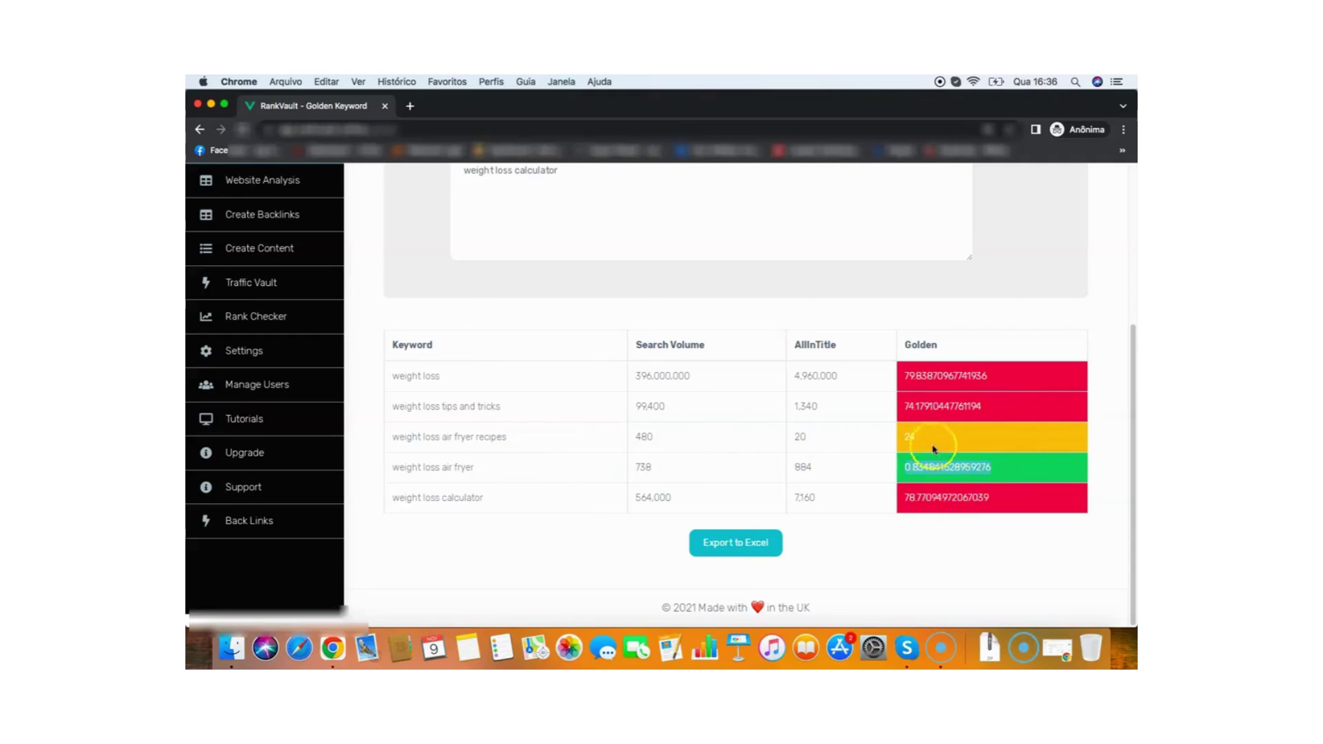
click(1022, 469)
drag(1021, 470, 889, 466)
click(1008, 463)
click(957, 465)
drag(475, 467, 438, 467)
click(403, 473)
click(524, 462)
scroll(629, 419, up, 5)
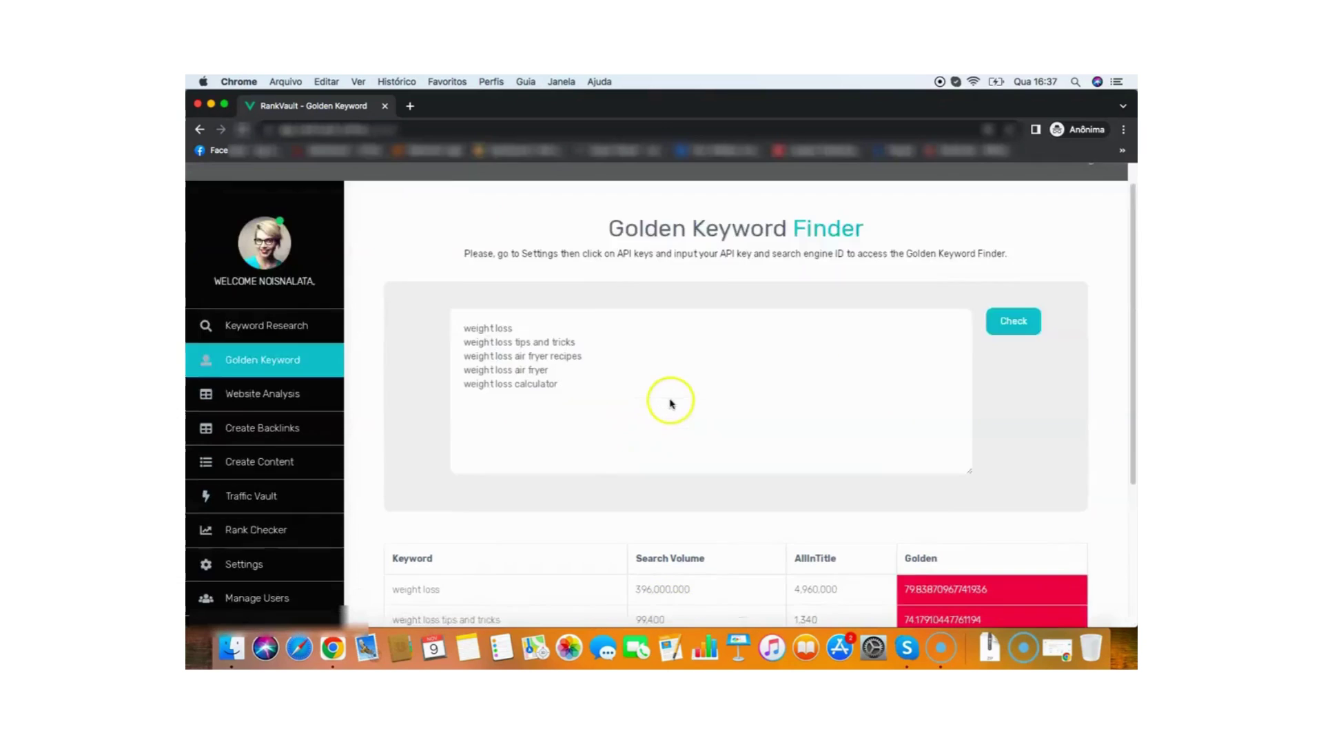
scroll(673, 404, up, 2)
scroll(667, 393, down, 7)
scroll(723, 373, down, 1)
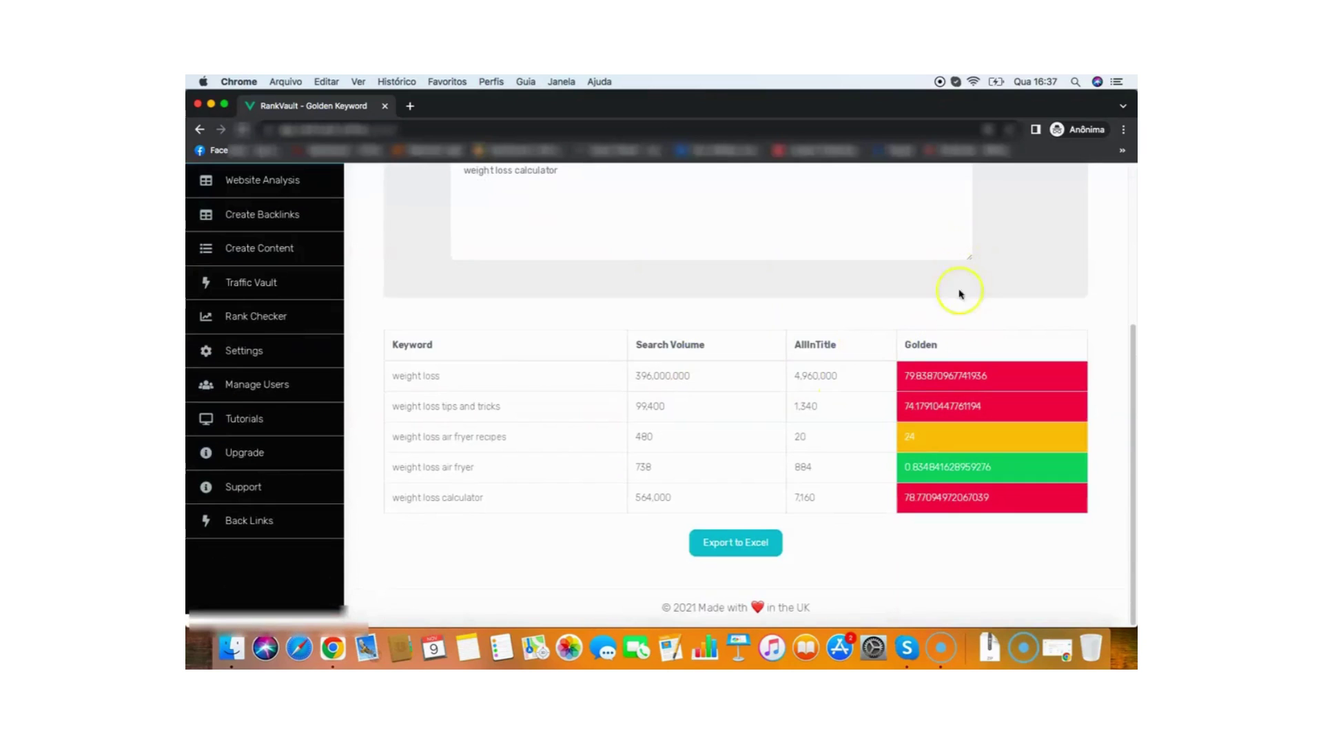
Review the Golden Keyword results table, then switch to the Website Analysis tool.
click(959, 325)
scroll(748, 383, up, 2)
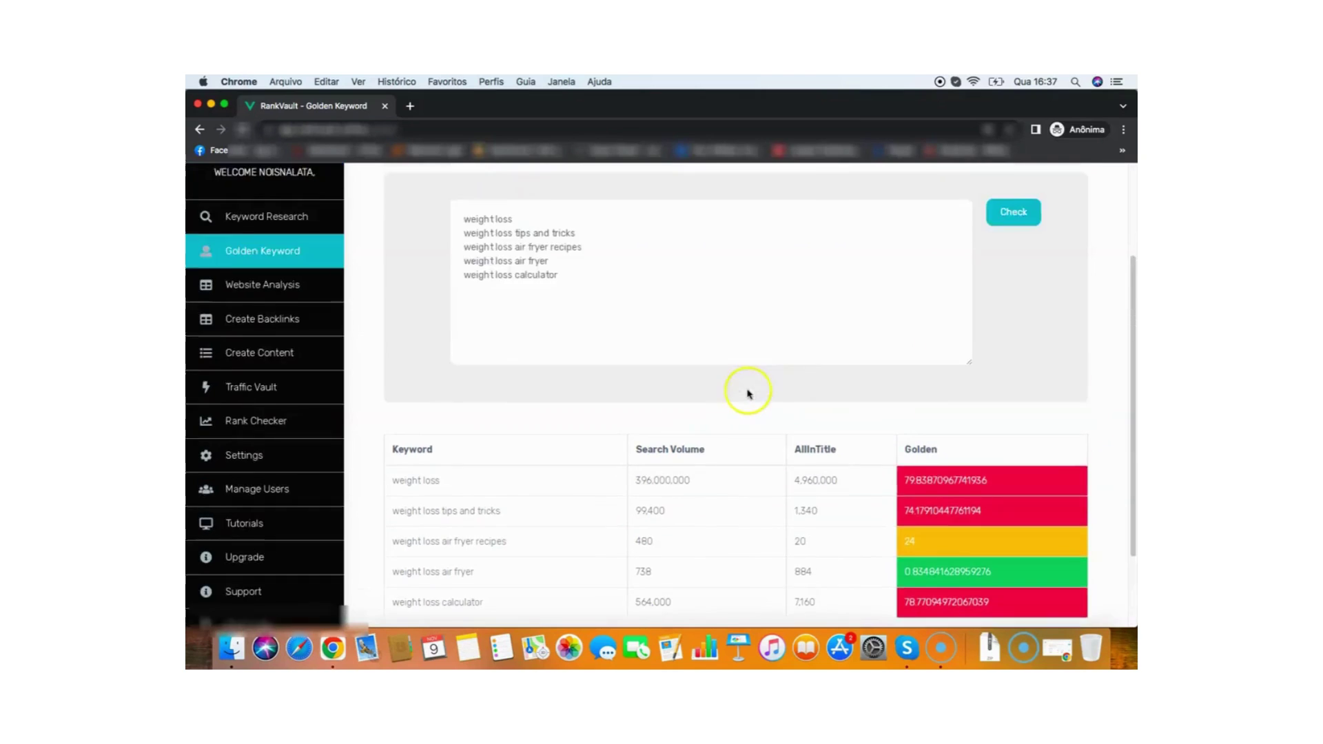
scroll(748, 393, up, 3)
scroll(737, 367, down, 5)
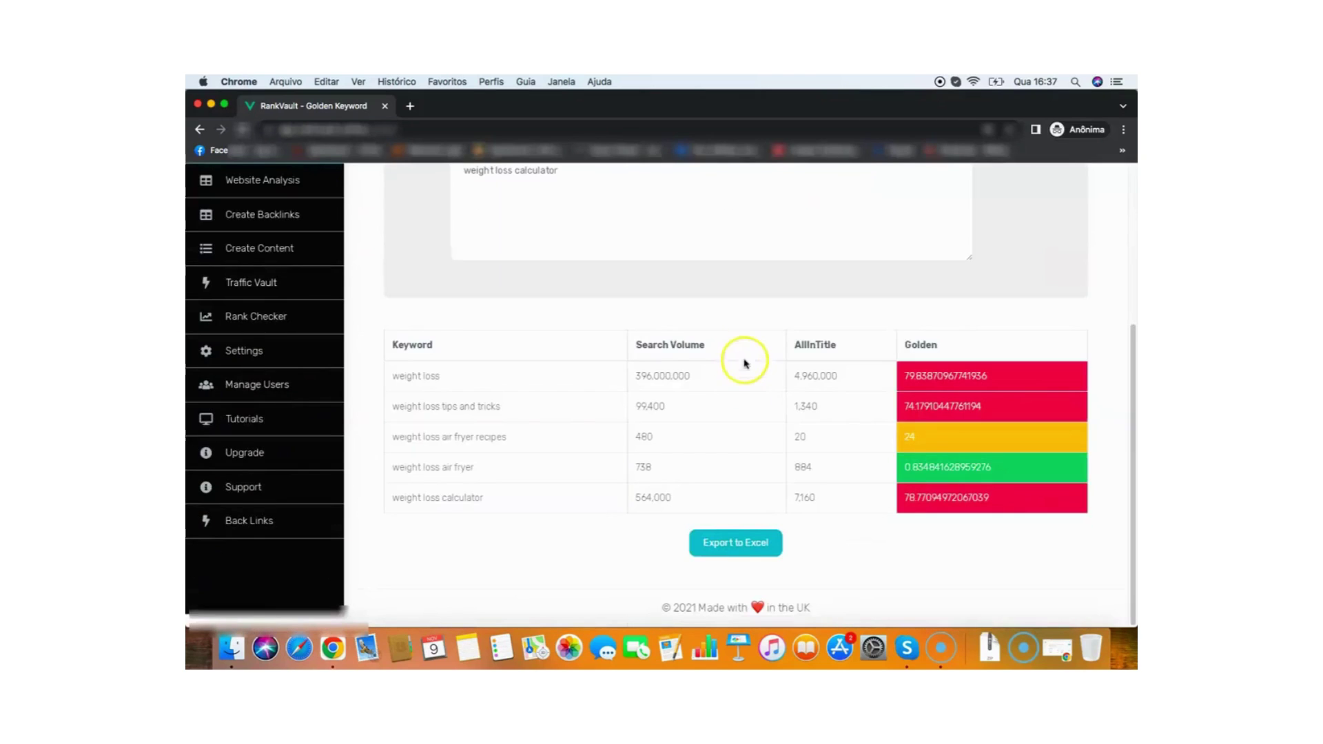
scroll(741, 359, up, 2)
scroll(742, 356, up, 1)
scroll(743, 346, down, 2)
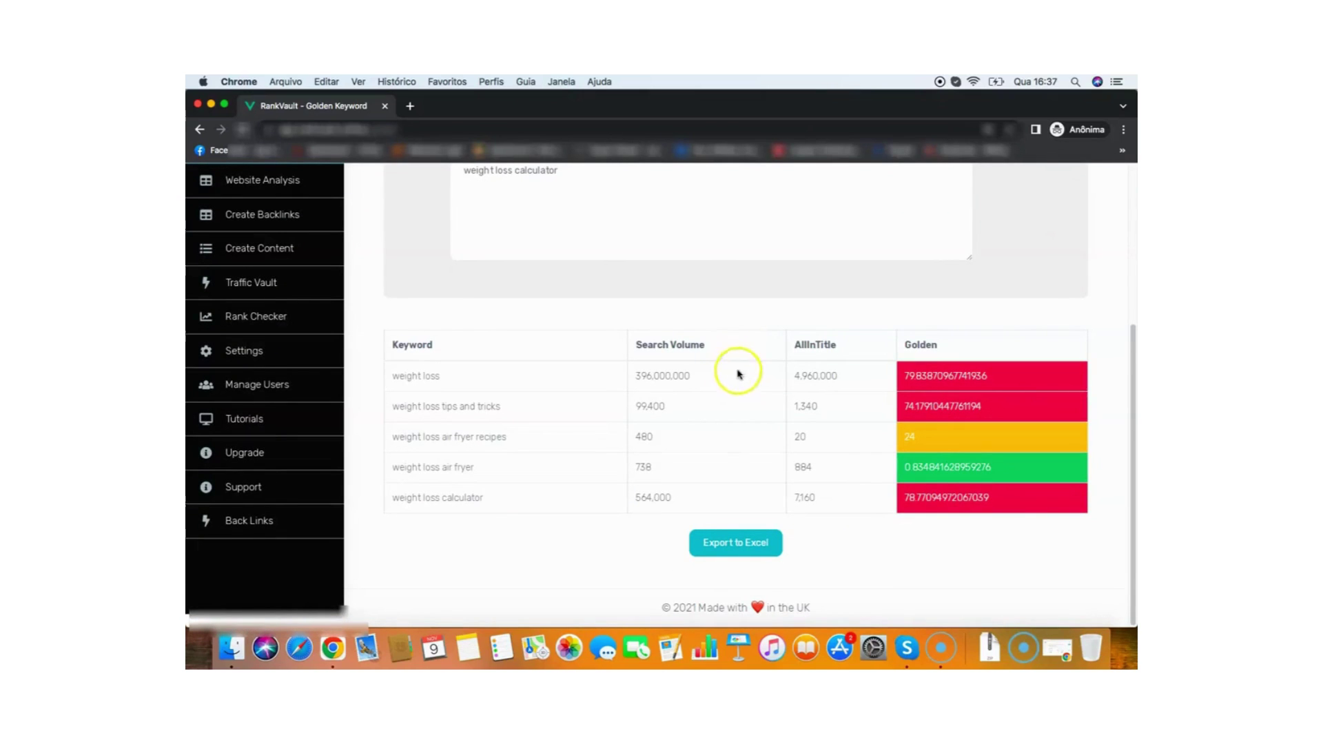
scroll(742, 372, up, 1)
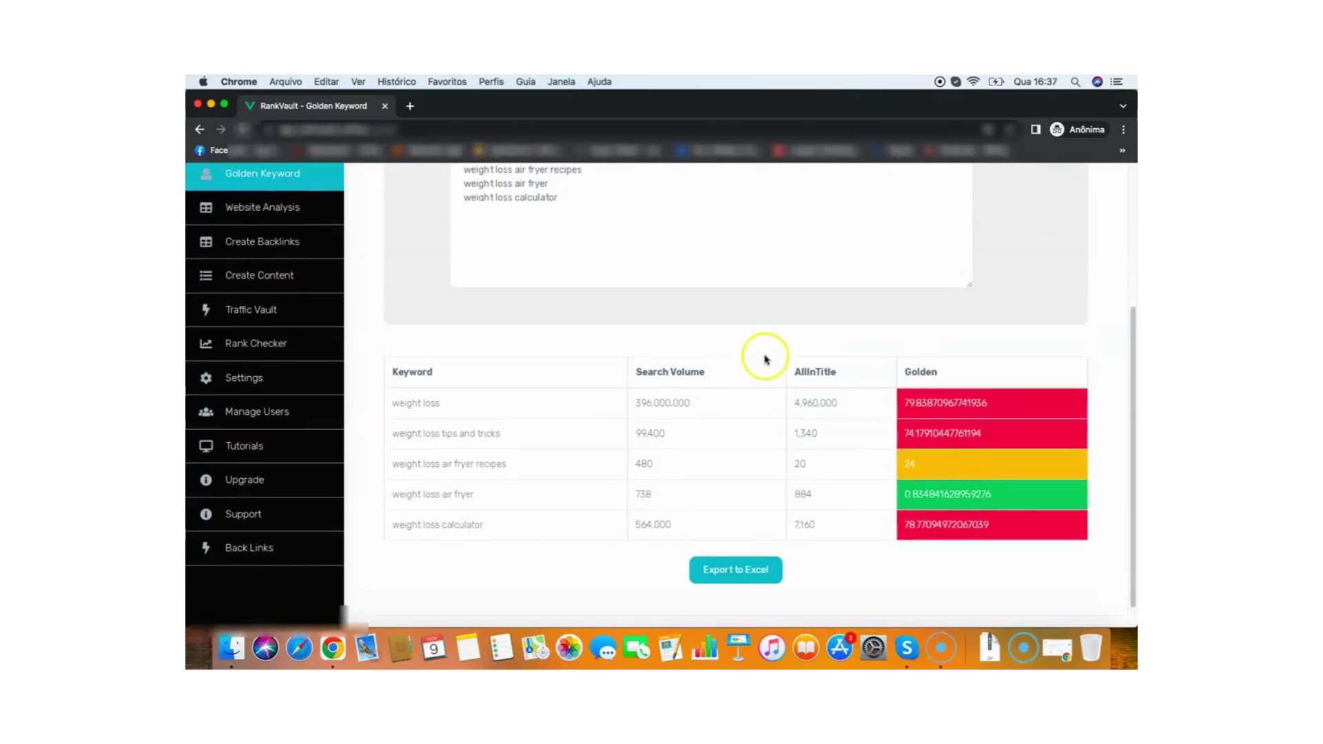
scroll(765, 381, up, 5)
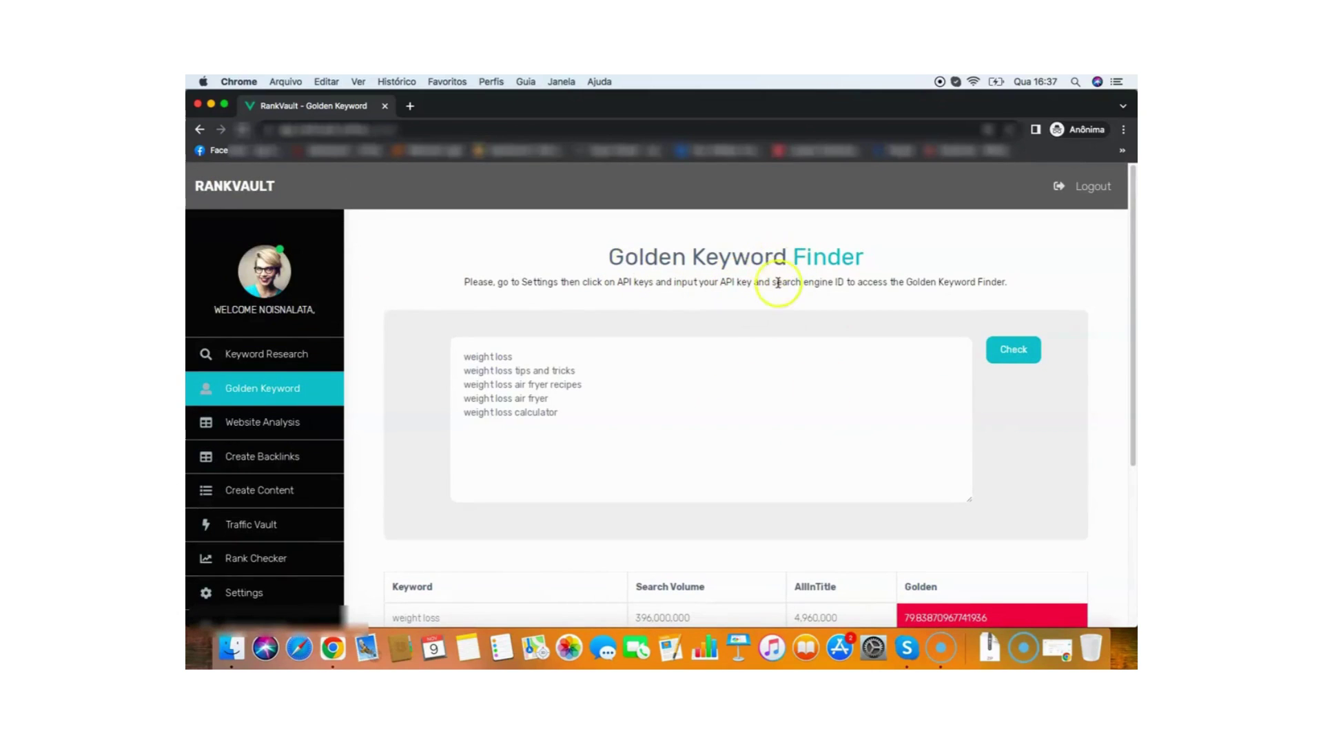
click(317, 423)
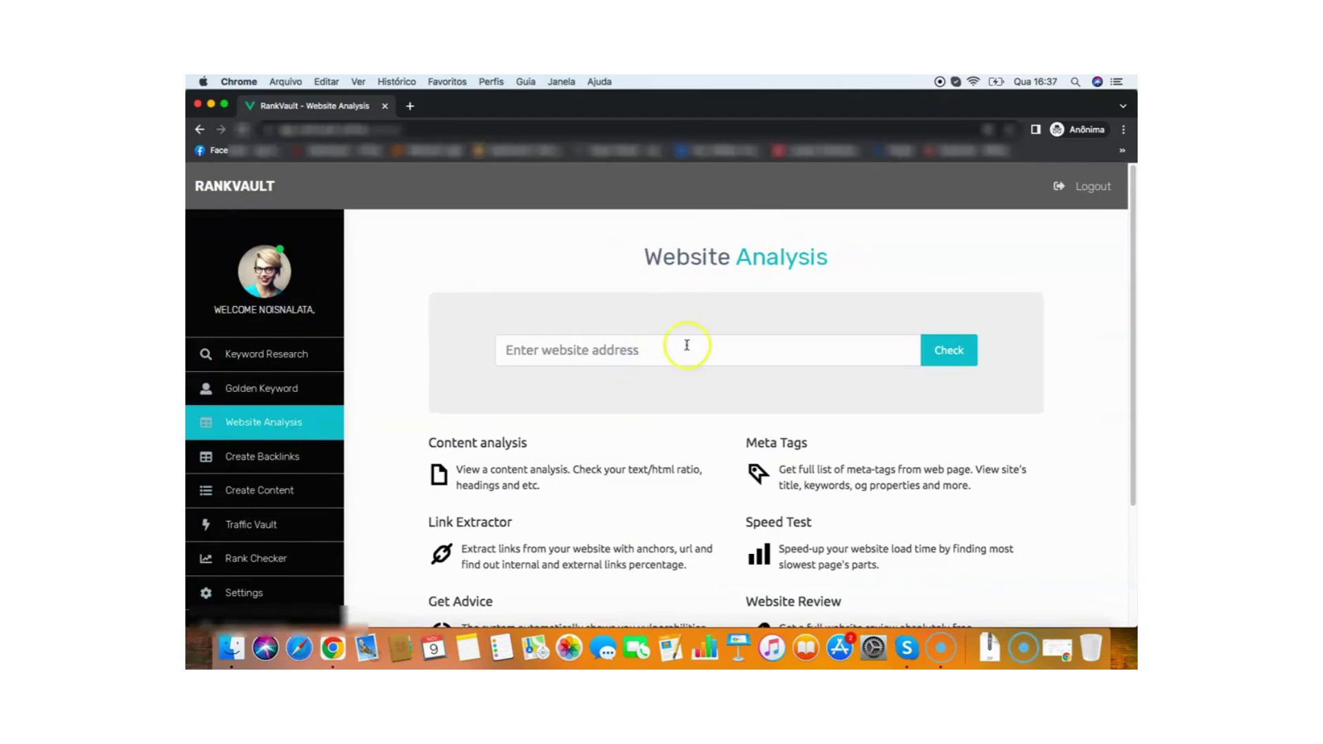
click(626, 346)
text(htt)
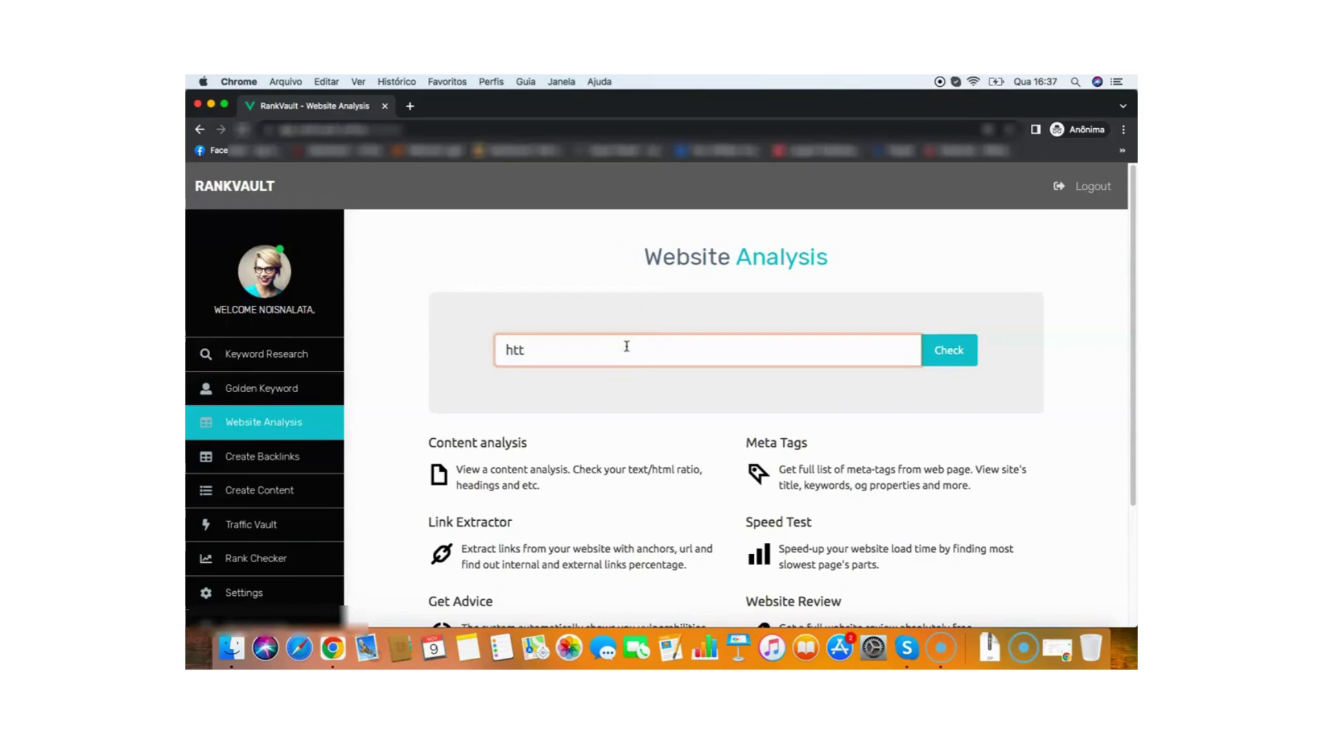
text(ps://pigre)
text(views.com)
click(948, 351)
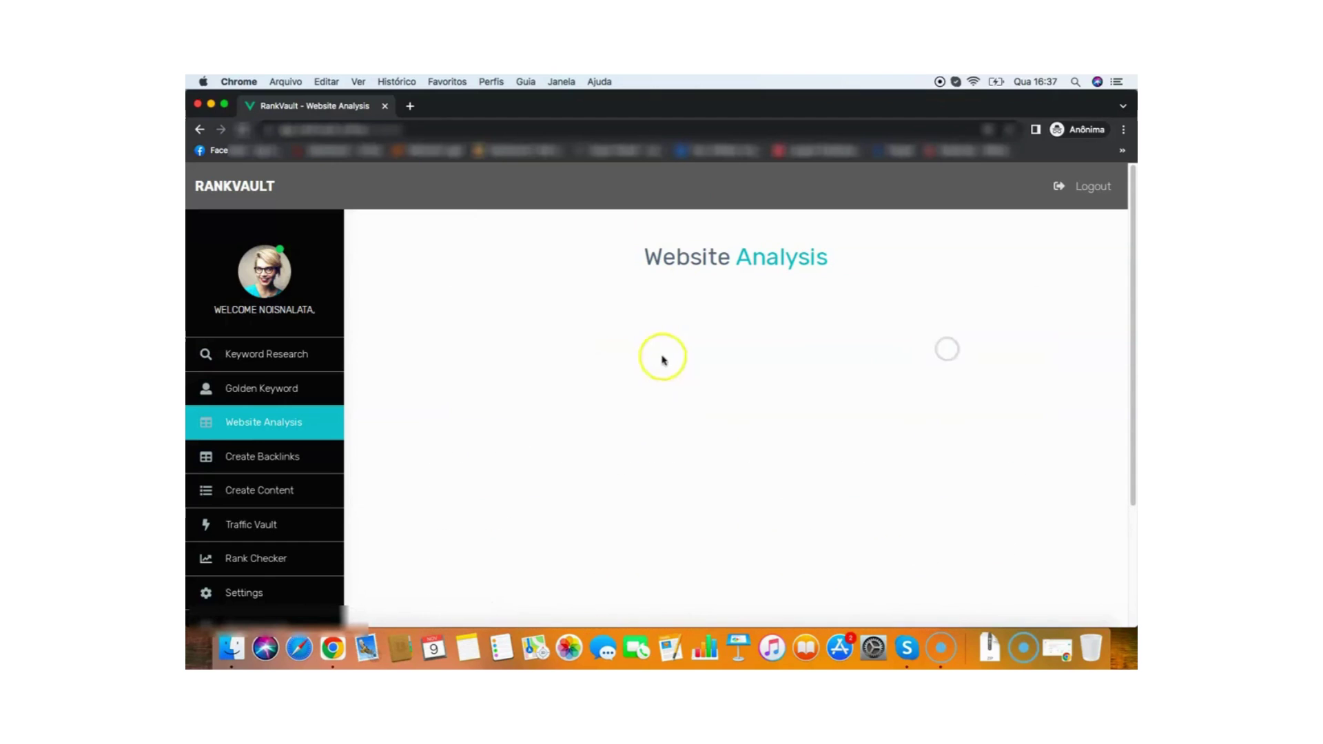
scroll(794, 314, down, 2)
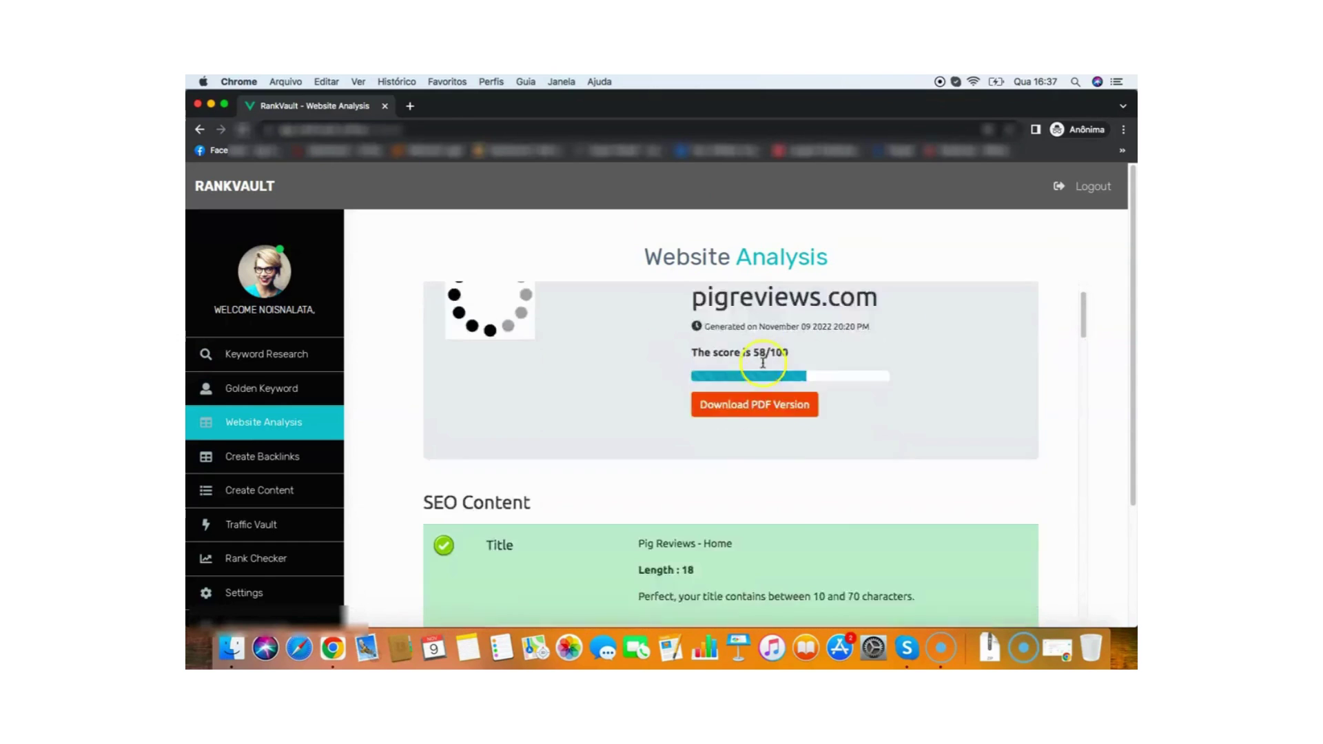
scroll(768, 361, down, 2)
scroll(724, 467, down, 2)
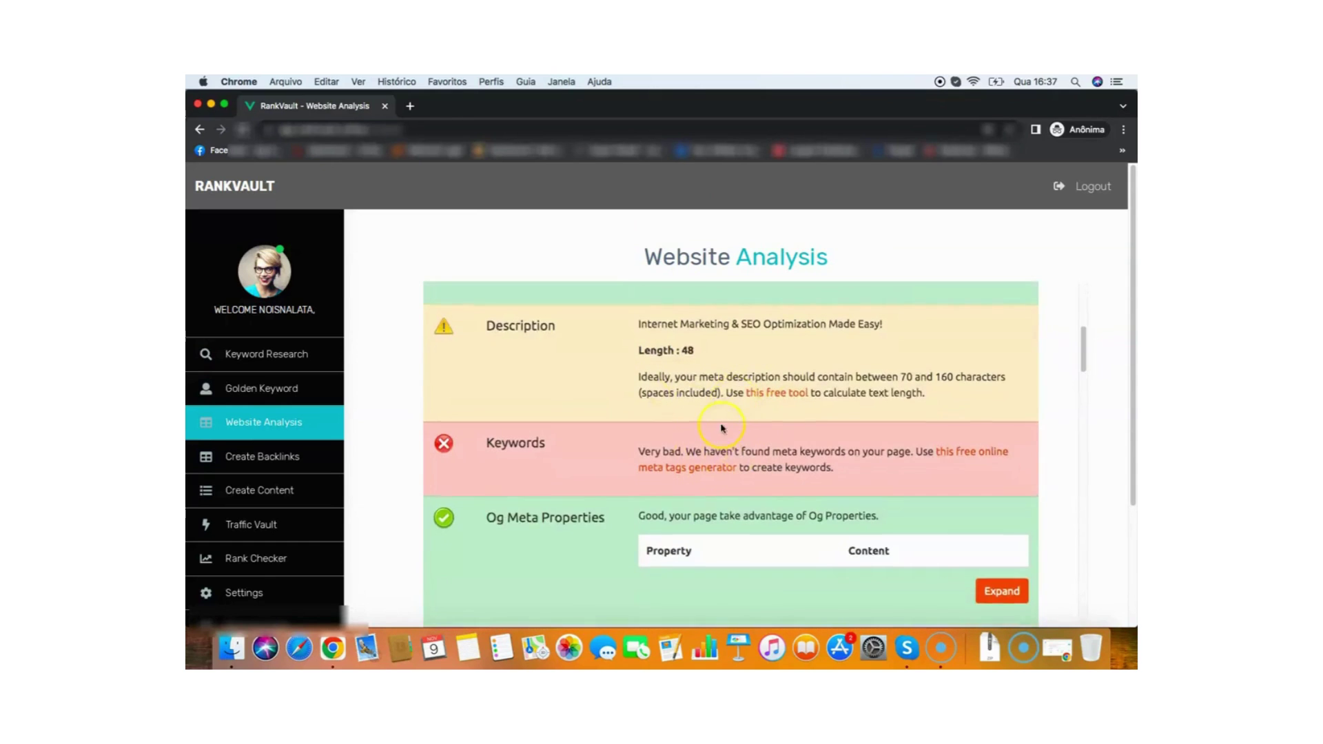
scroll(723, 424, up, 2)
scroll(651, 438, down, 2)
scroll(659, 461, down, 5)
scroll(657, 459, up, 3)
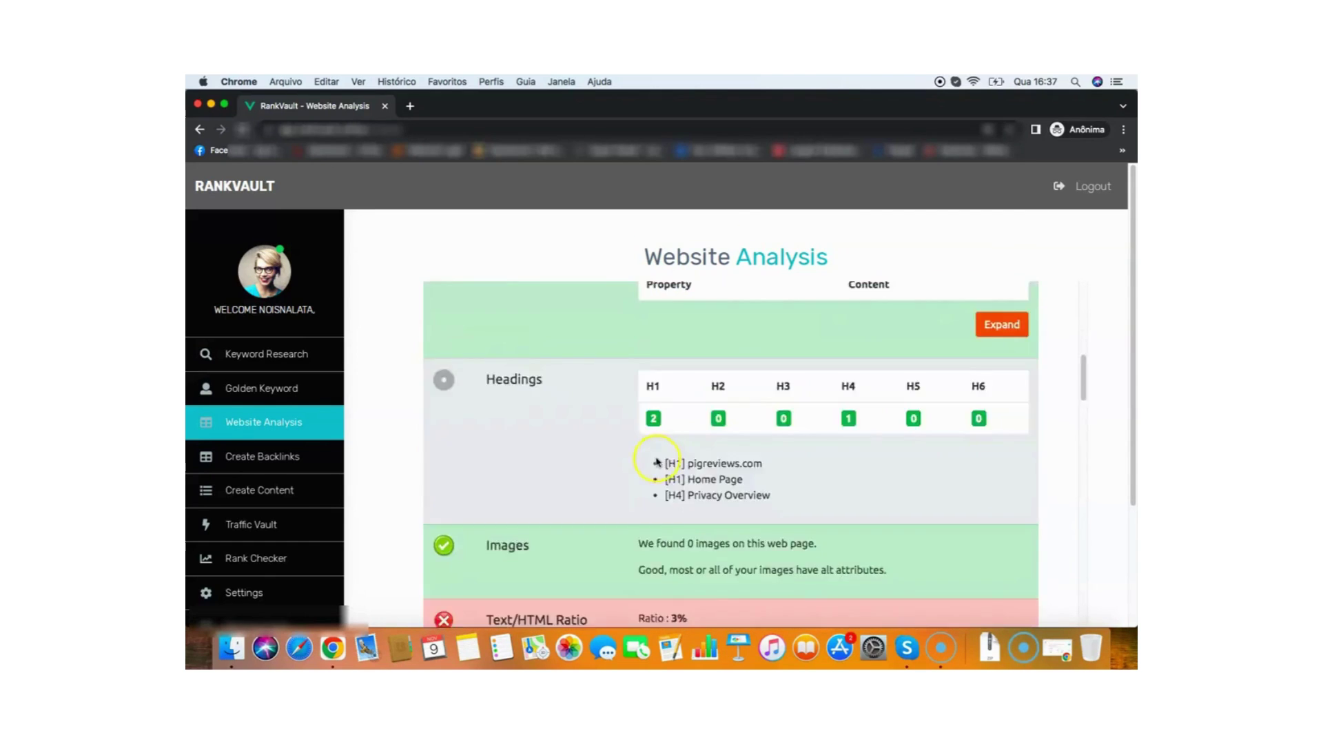
scroll(665, 462, up, 5)
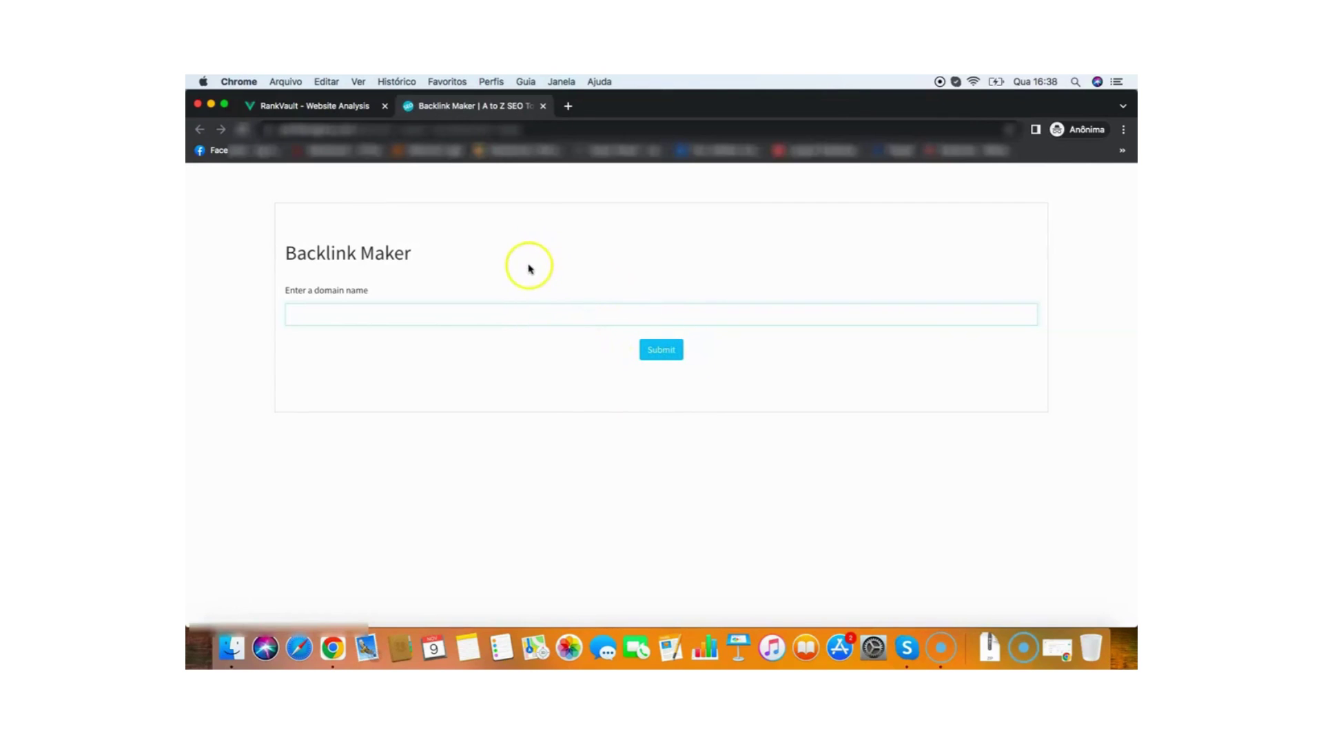
Close the Backlink Maker tab and open Keyword Research from the RankVault sidebar.
click(357, 111)
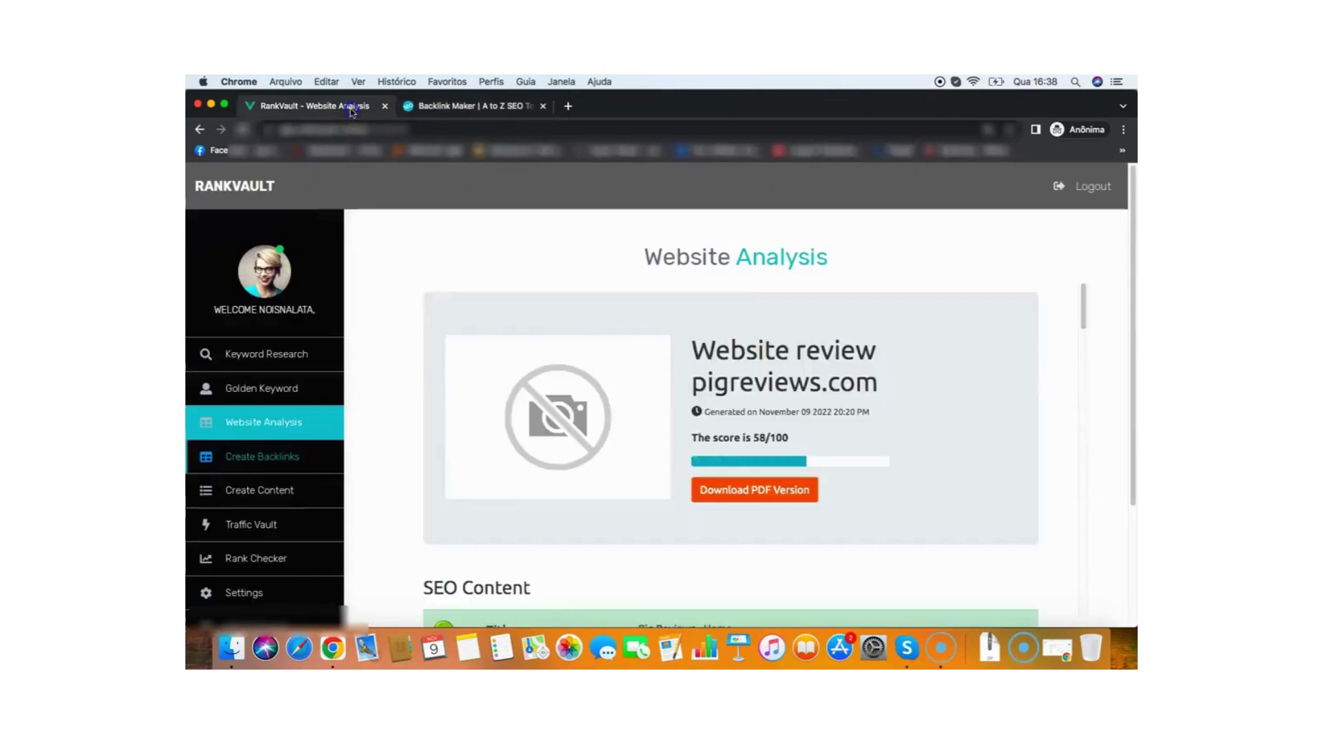
click(483, 108)
click(542, 106)
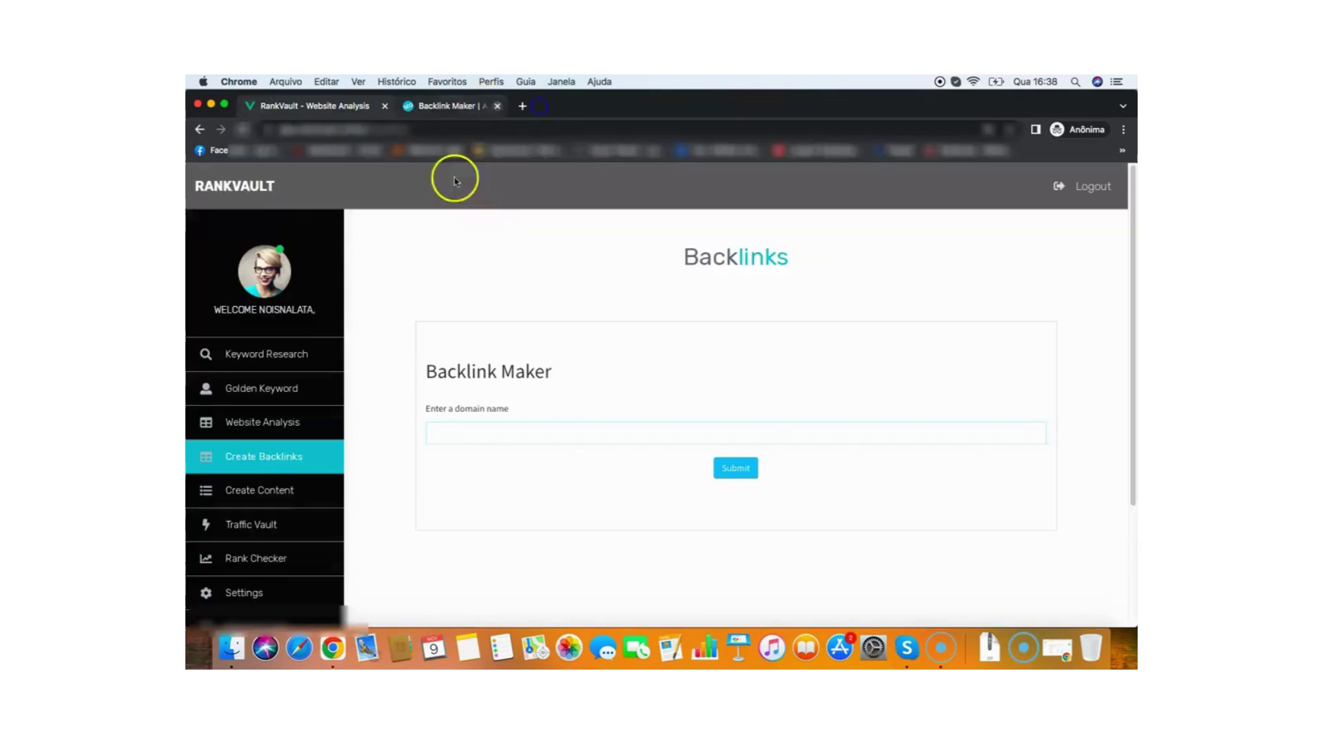
click(306, 364)
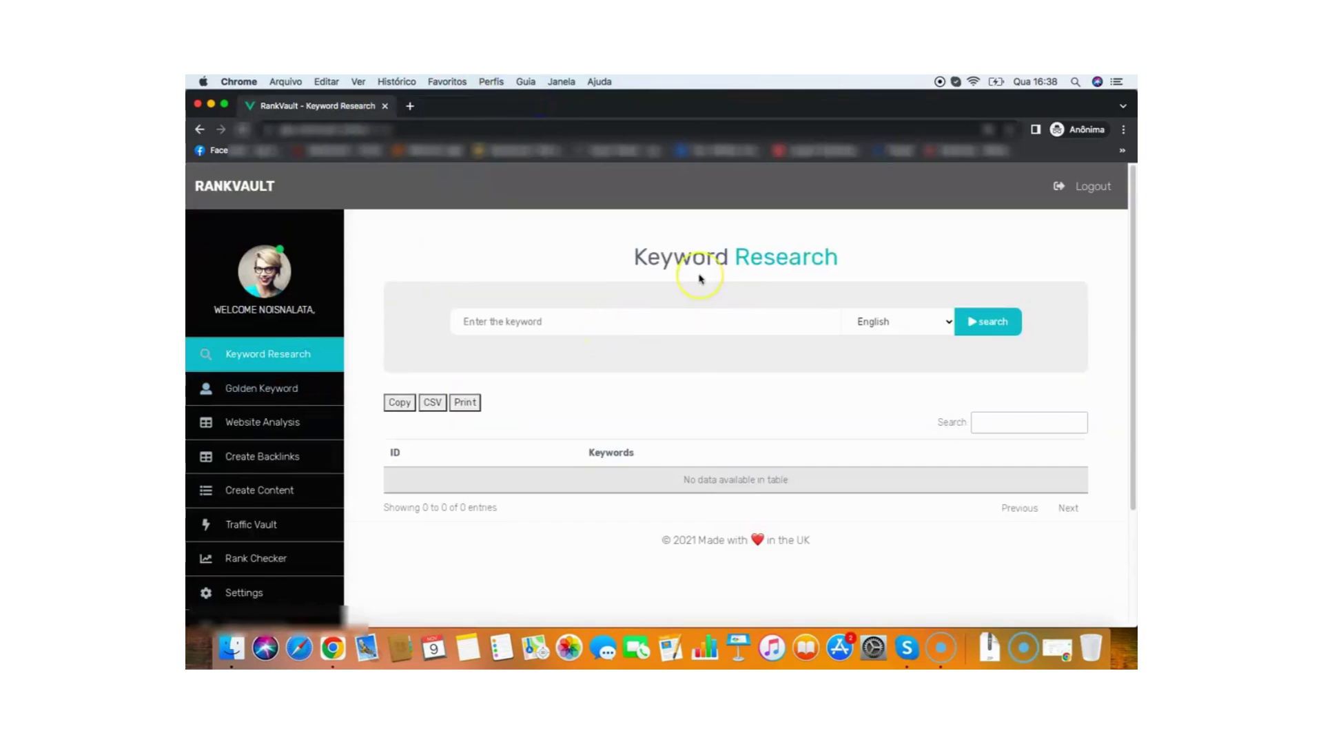